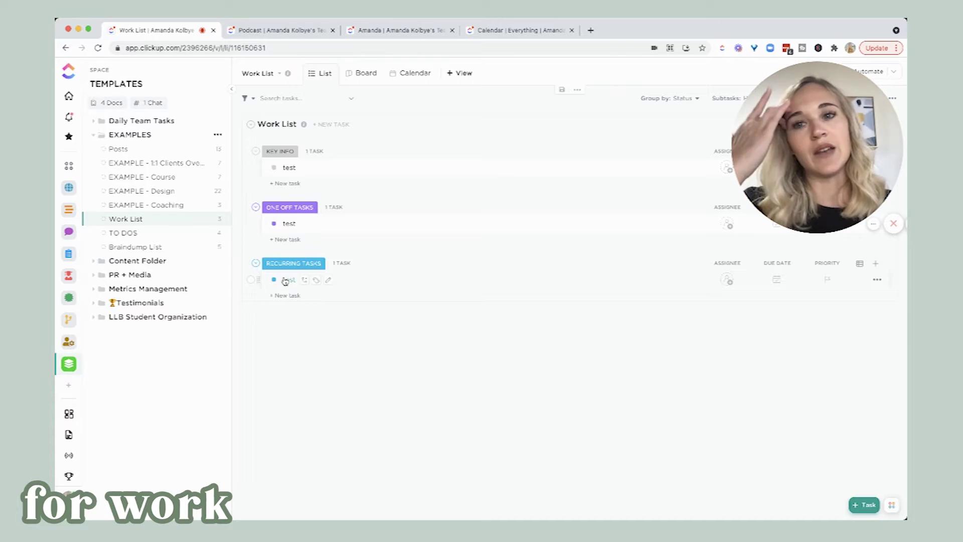
View the Work List template as a board and a calendar, and return to its list view
click(359, 75)
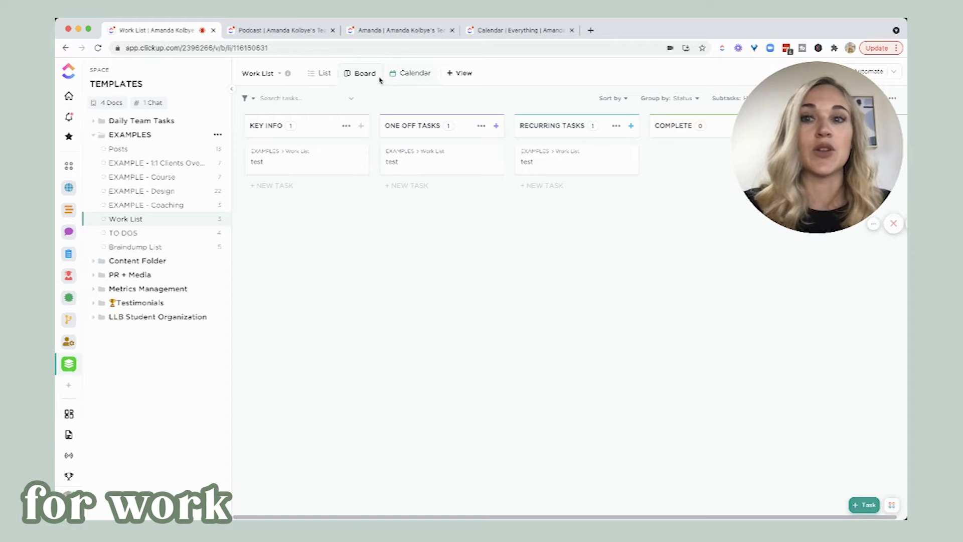
click(321, 73)
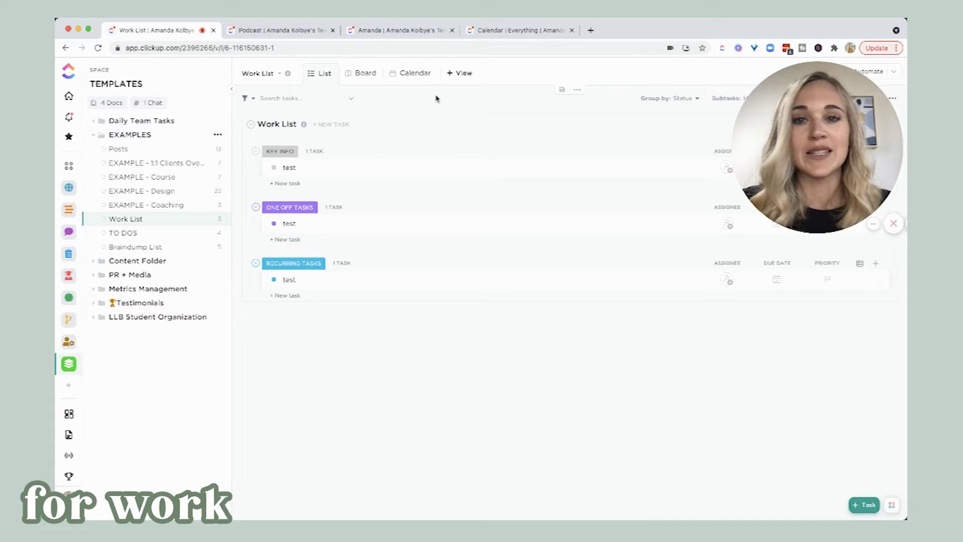
click(414, 73)
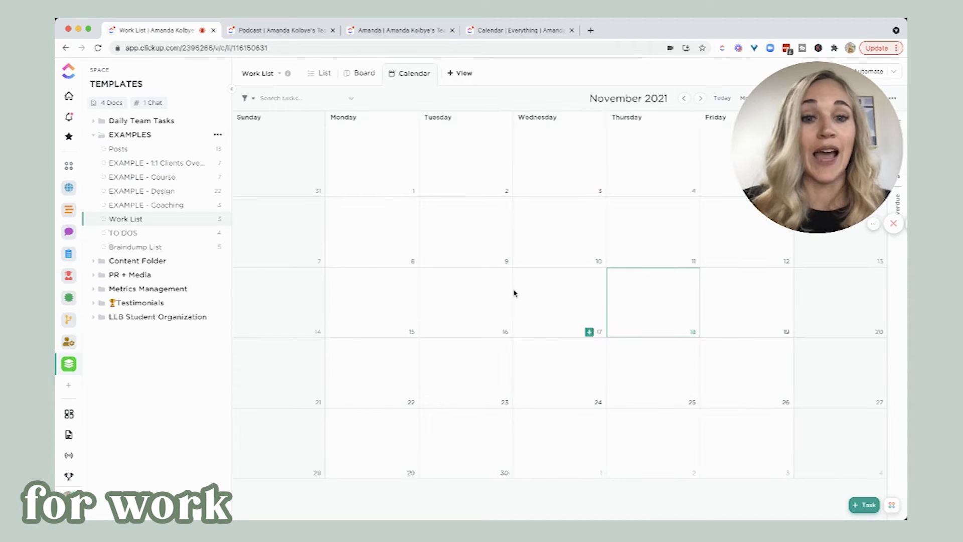
click(322, 75)
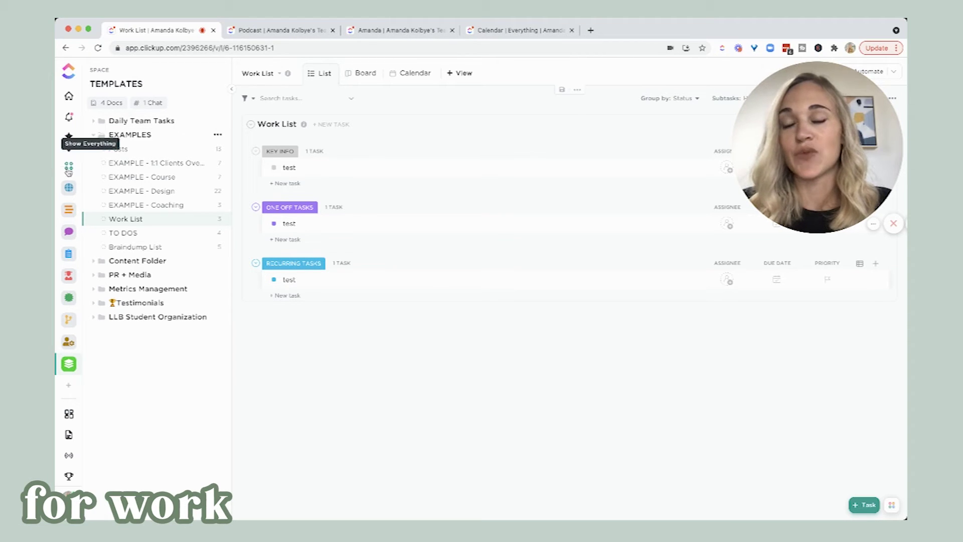
Look over the November 2021 tasks in the calendar of the Everything space
click(519, 30)
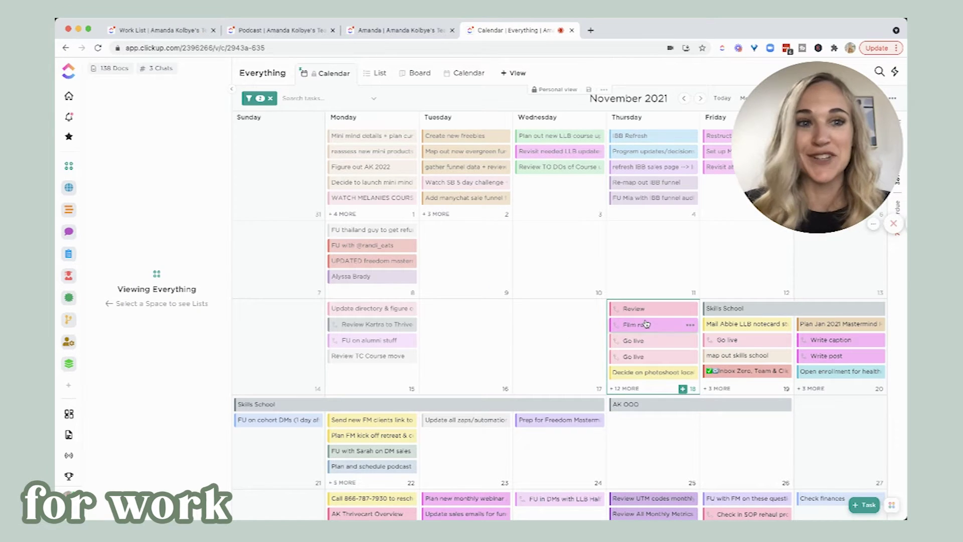
scroll(647, 323, down, 2)
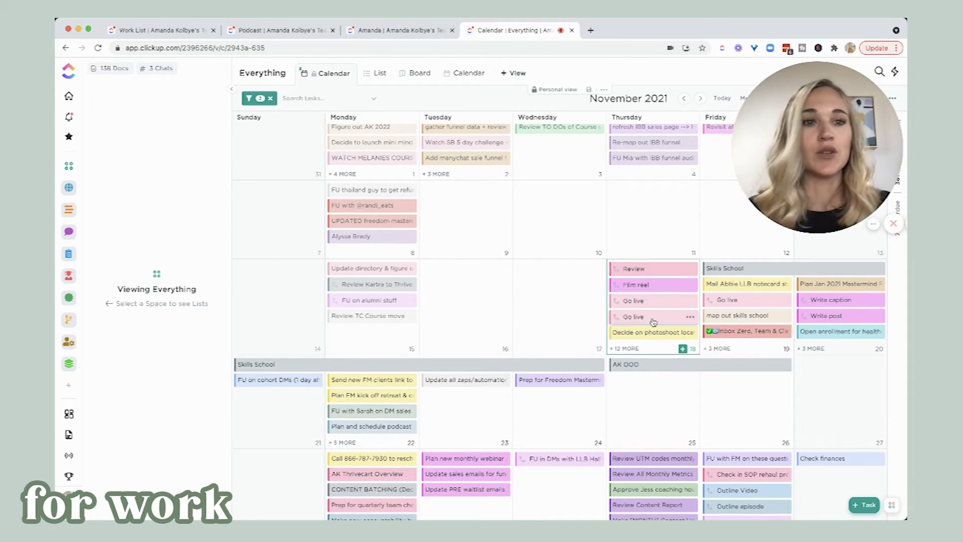
click(606, 269)
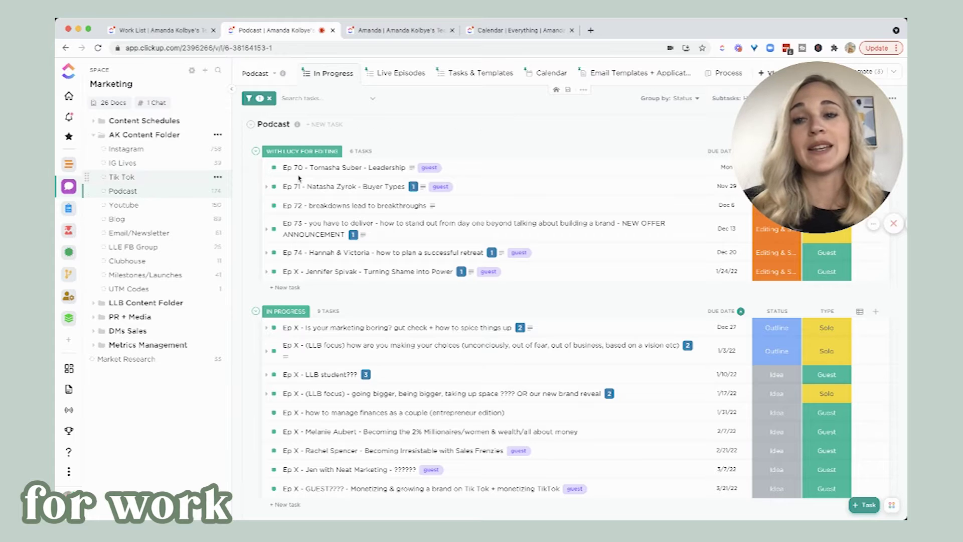
Look through the podcast episodes grouped by status in the Podcast list's In Progress view
scroll(538, 158, down, 1)
scroll(538, 158, down, 3)
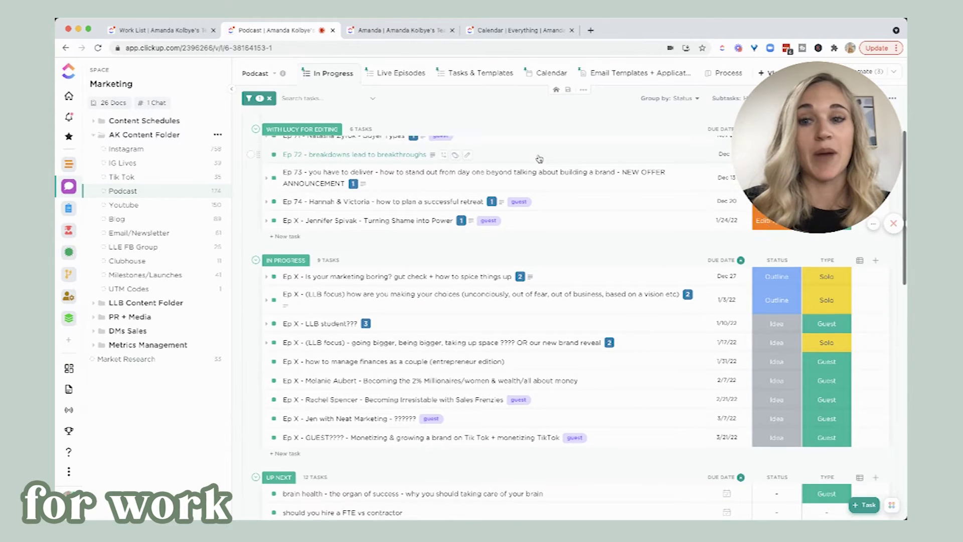
scroll(538, 156, down, 8)
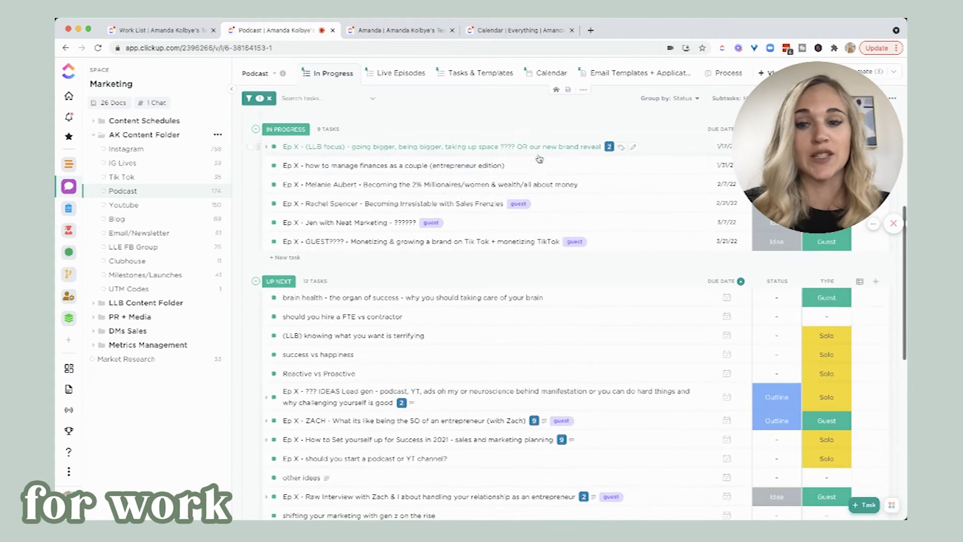
scroll(294, 282, up, 8)
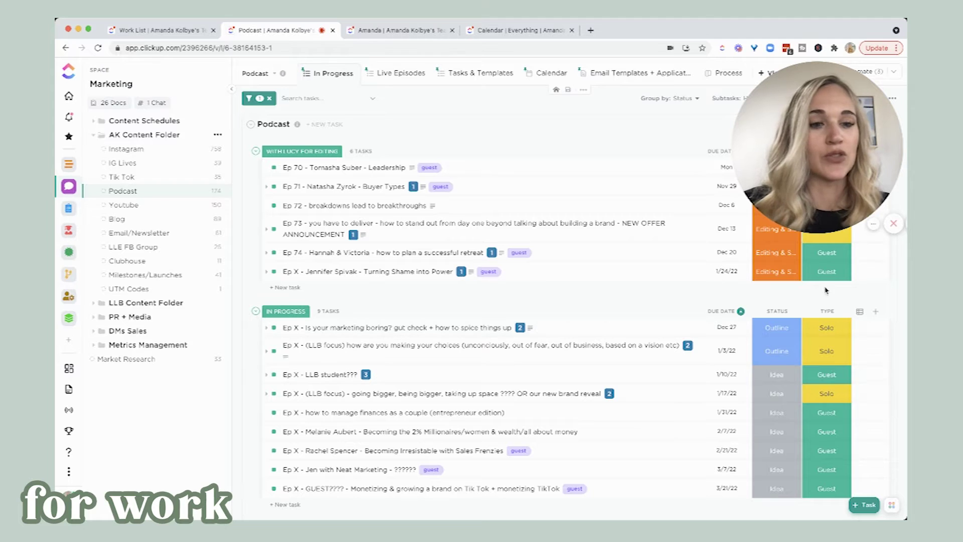
Check the Status and Type options of the first in-progress episode, and view the podcast schedule in its calendar
click(773, 330)
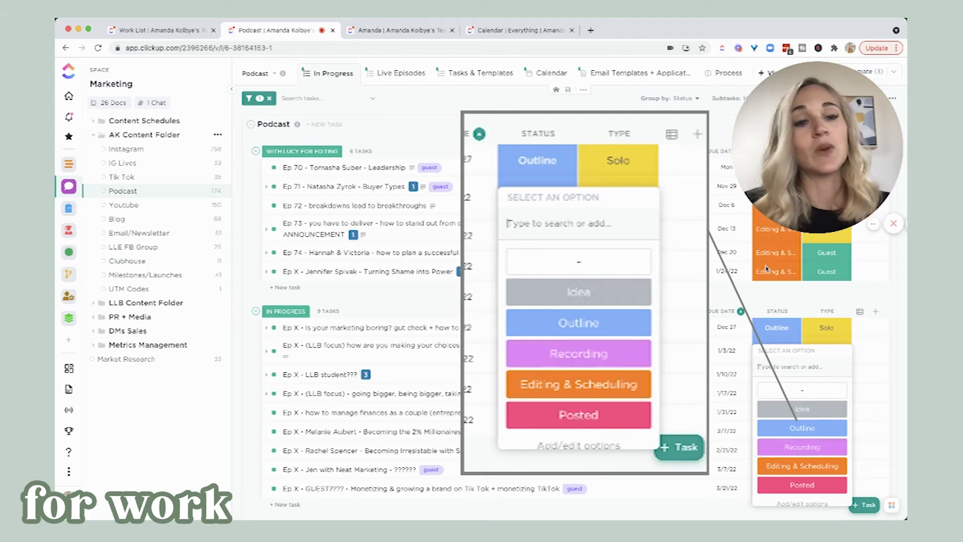
click(724, 293)
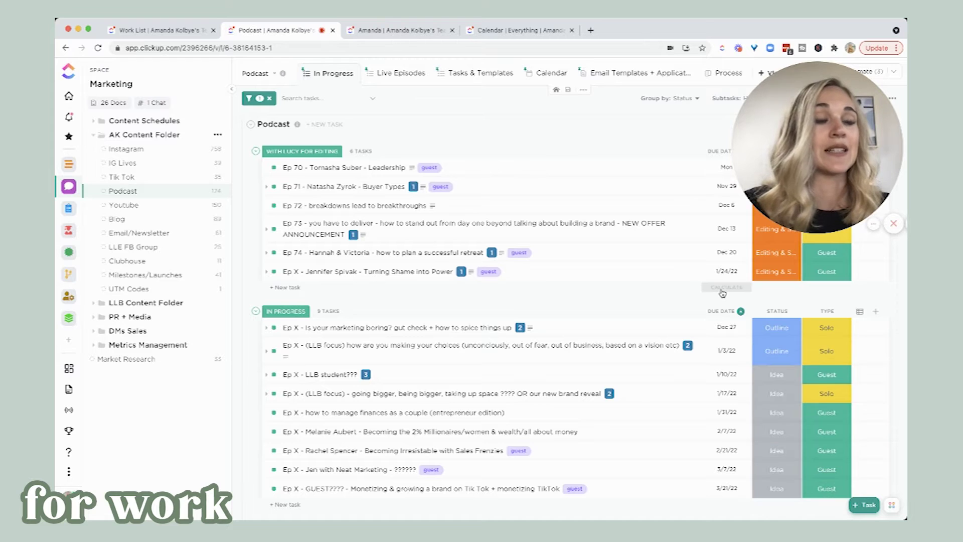
click(825, 329)
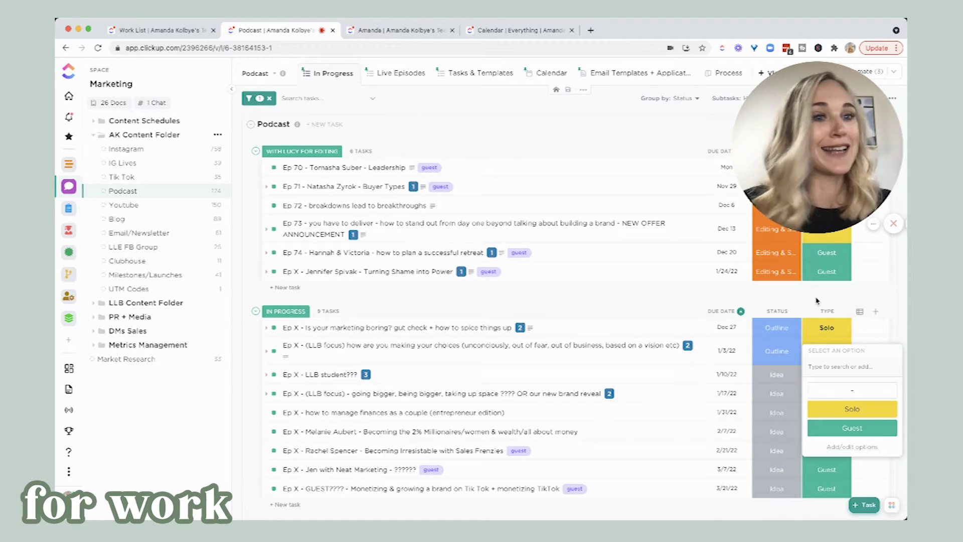
click(818, 307)
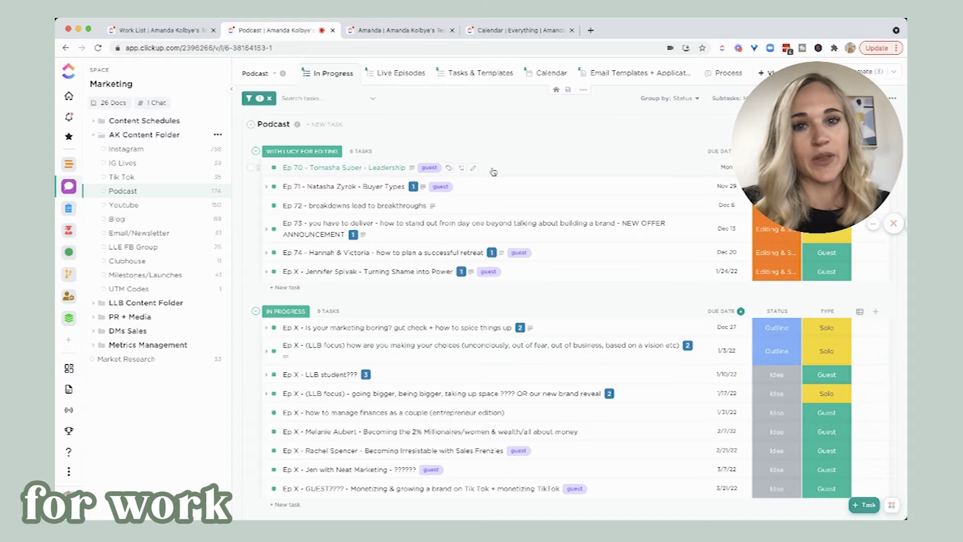
click(546, 73)
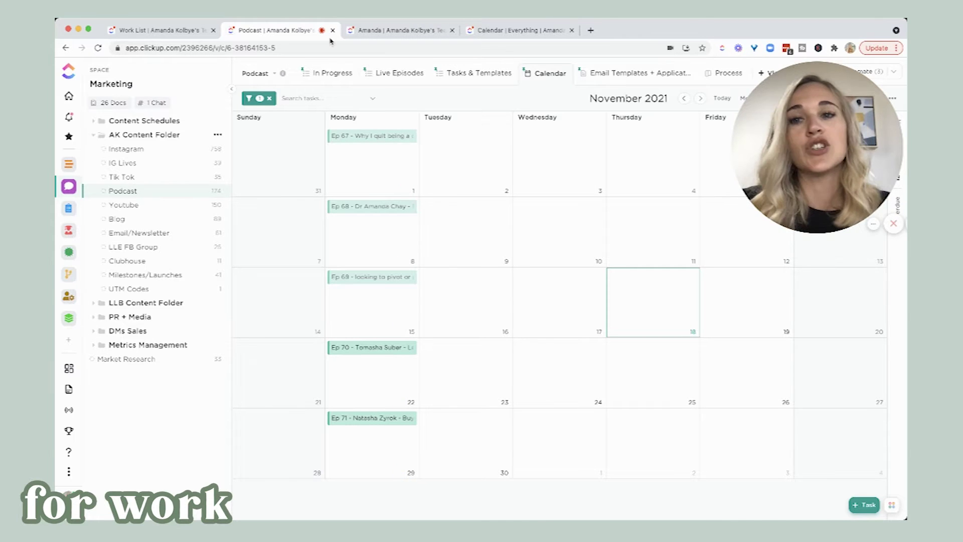
click(332, 72)
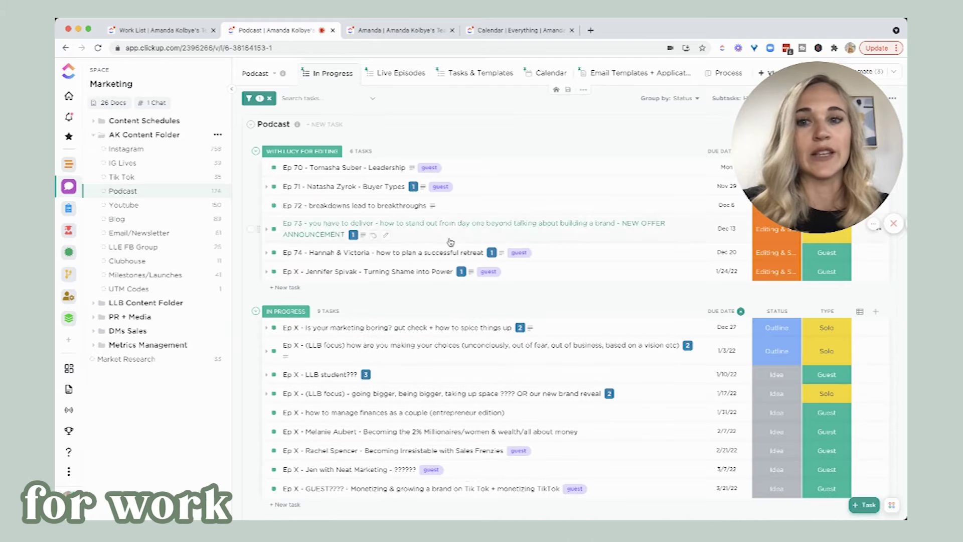
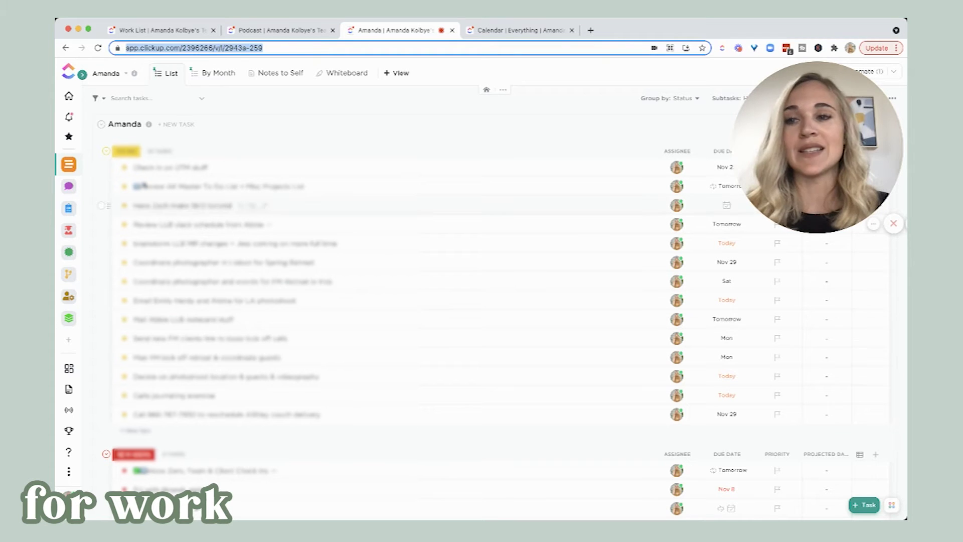
Examine the status sections of the personal task list, from To Do down to the completed section
scroll(312, 258, down, 5)
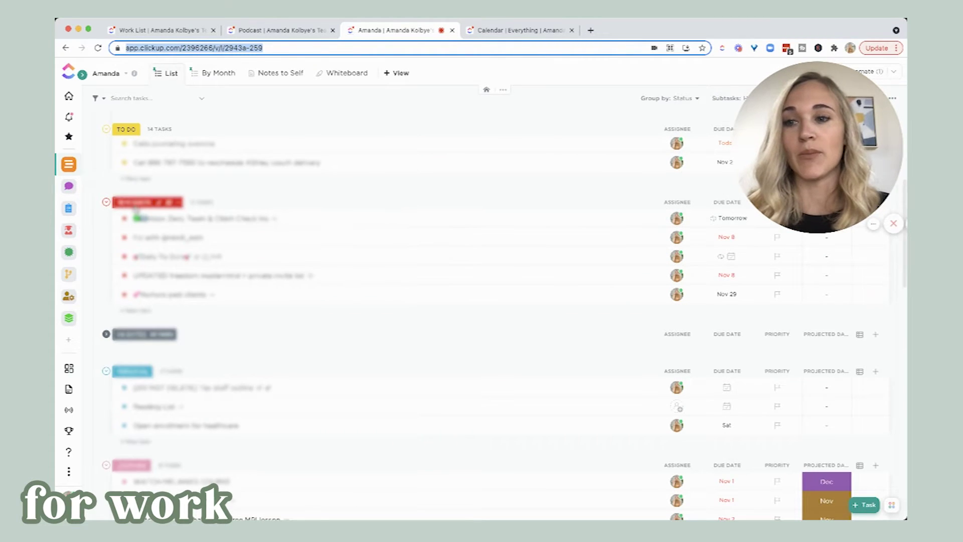
scroll(141, 217, down, 4)
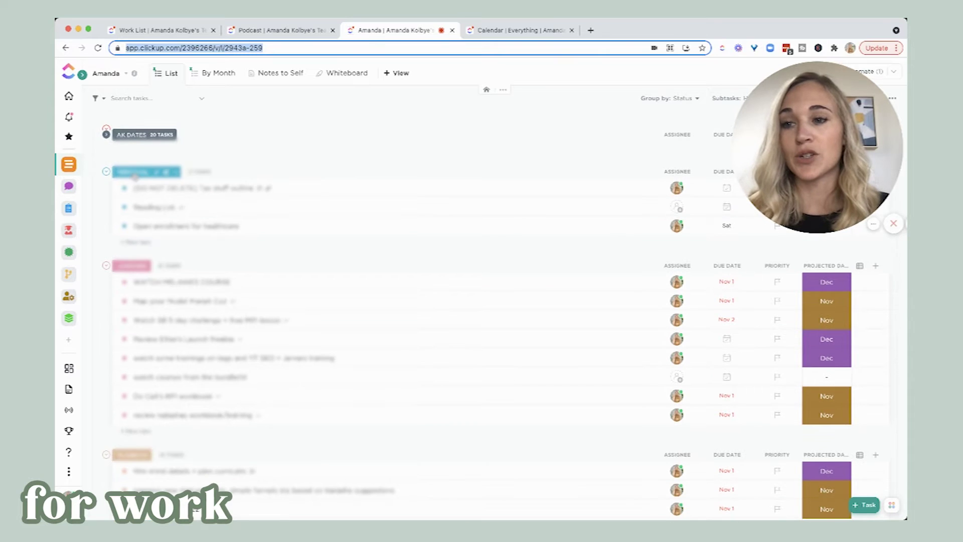
scroll(135, 174, down, 2)
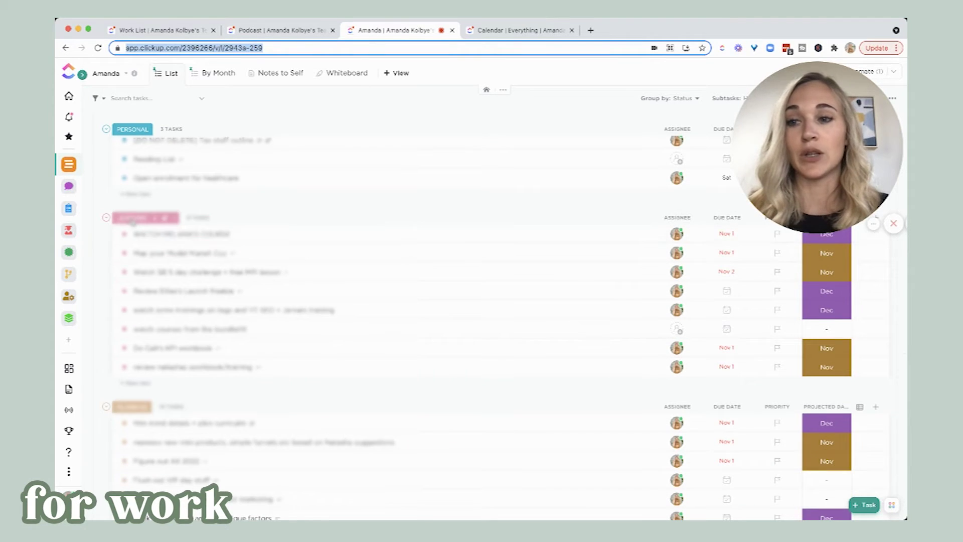
scroll(132, 221, down, 3)
scroll(142, 210, down, 3)
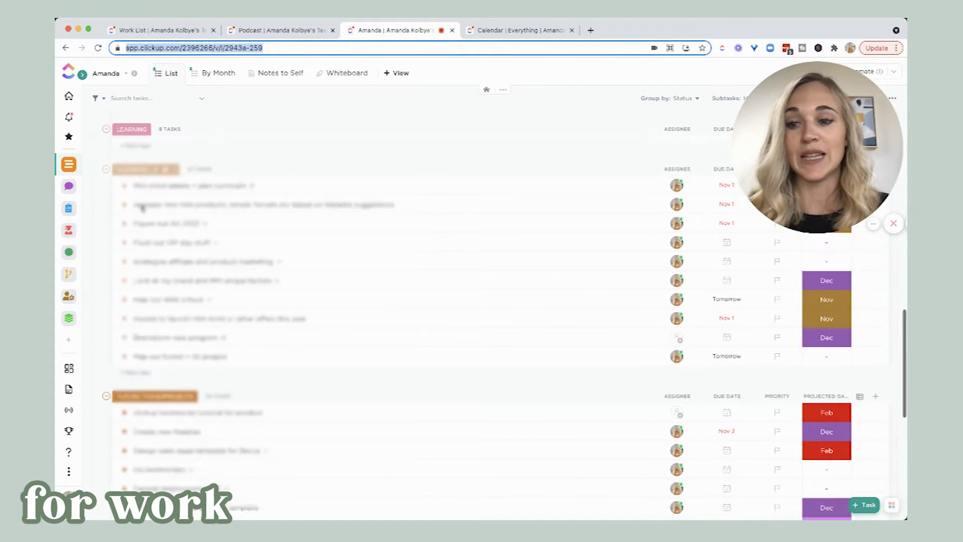
scroll(142, 210, down, 1)
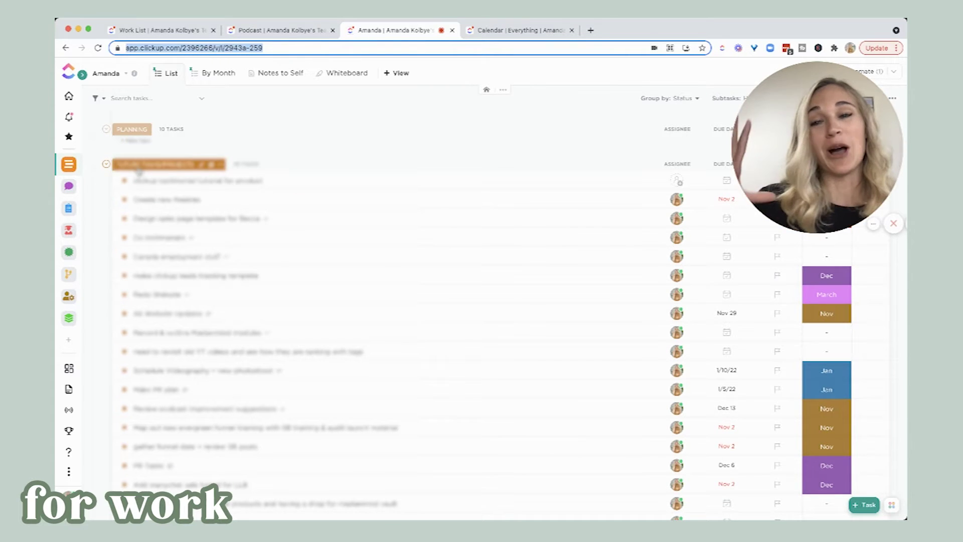
scroll(163, 196, down, 8)
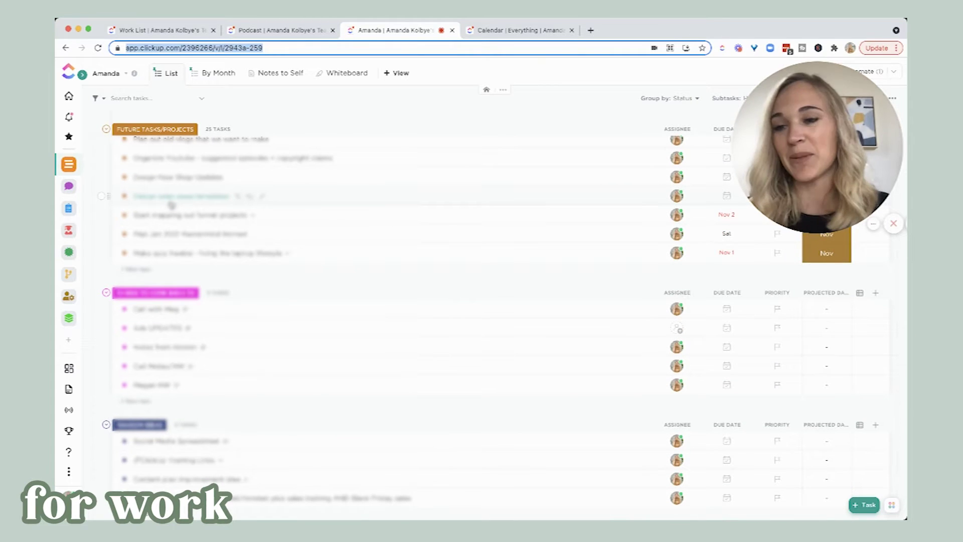
scroll(171, 204, down, 2)
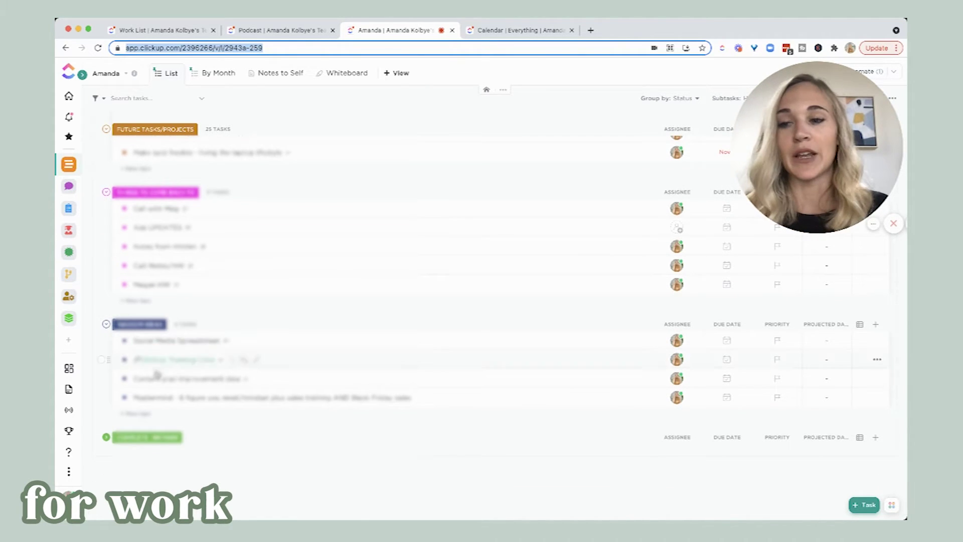
Check the month options for a future task's projected date, and view the tasks grouped by month
scroll(161, 374, up, 10)
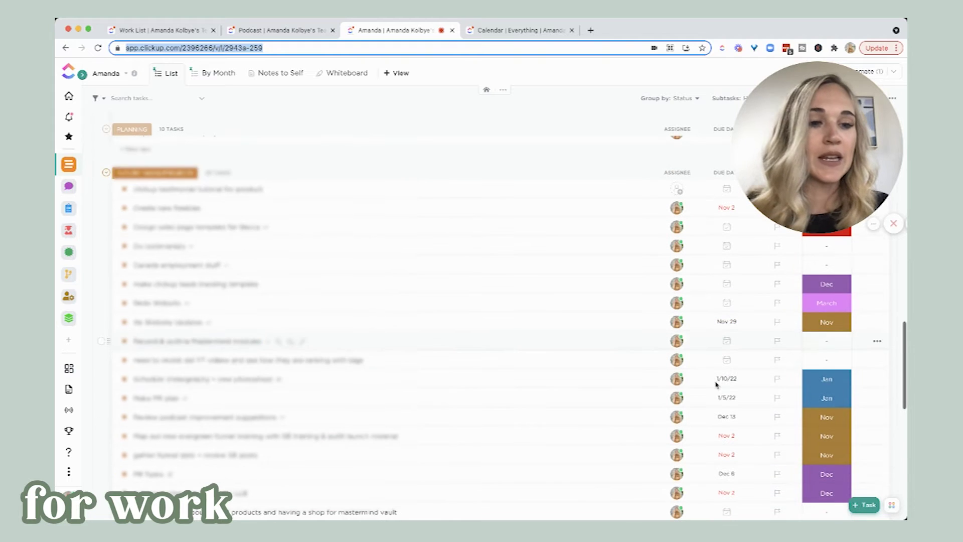
click(832, 344)
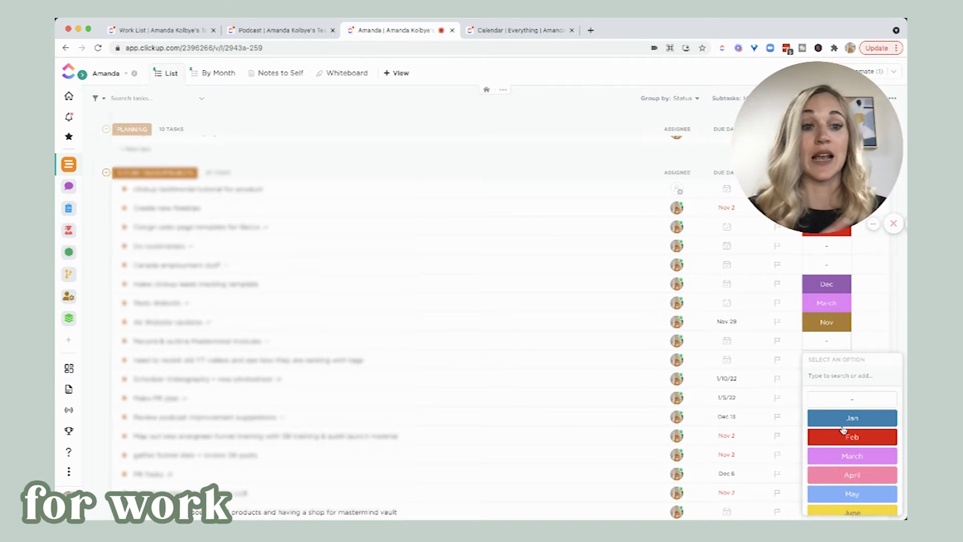
click(860, 320)
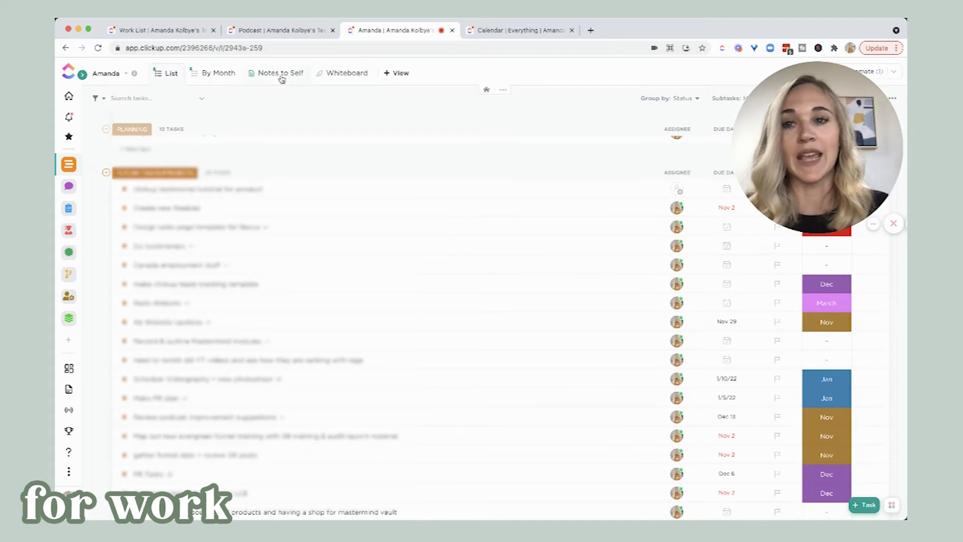
click(211, 76)
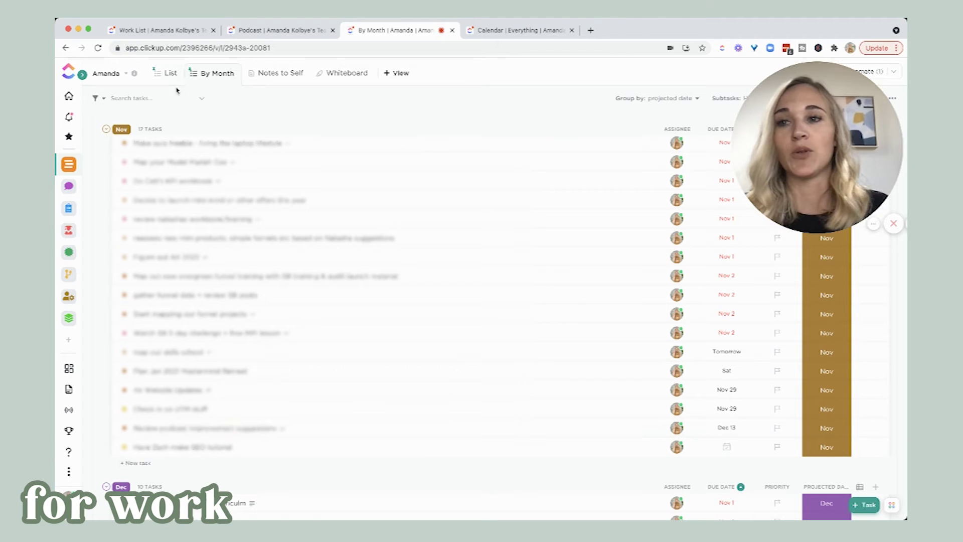
click(165, 75)
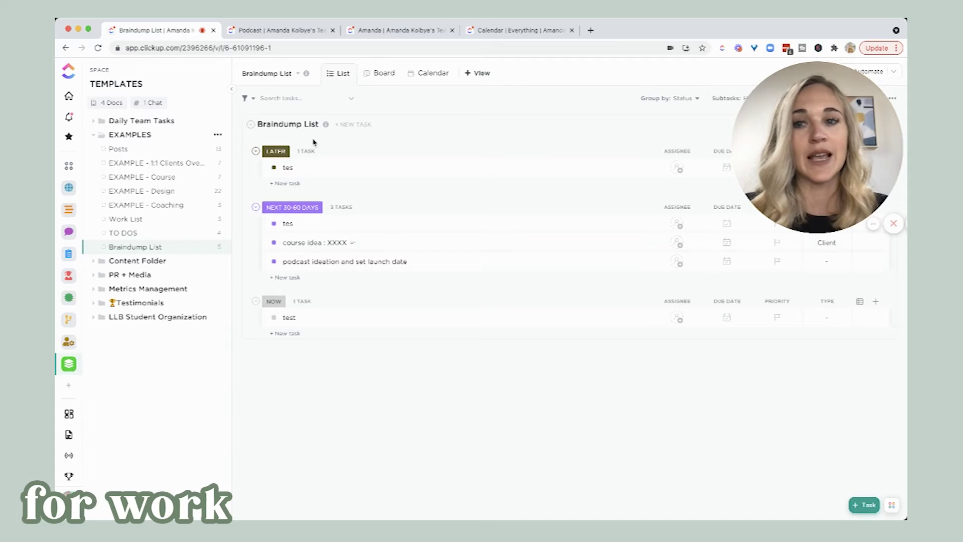
Set the grouping of the To Do (by date) list to None
click(687, 100)
click(596, 118)
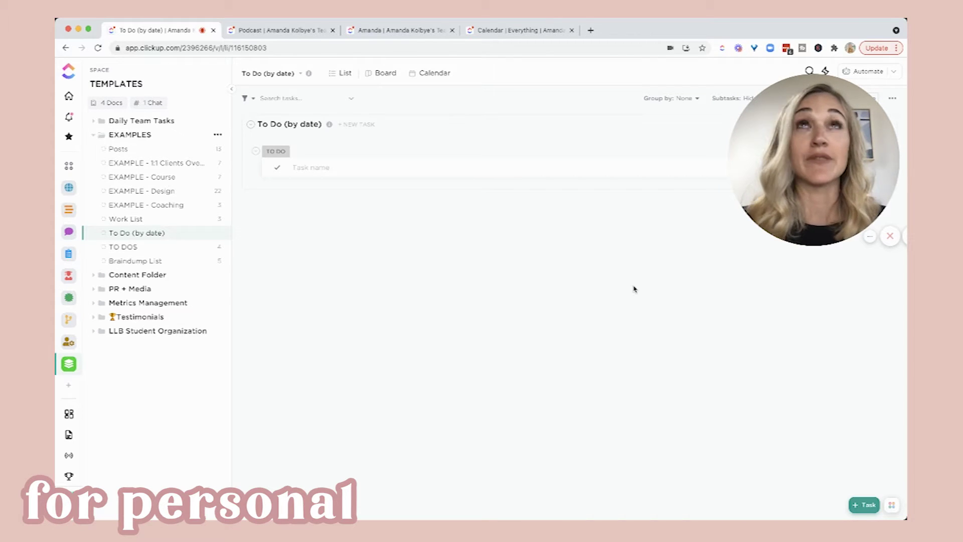
Add the tasks "get cat food", "call insurance" and "water the plant" to the To Do (by date) list
click(304, 166)
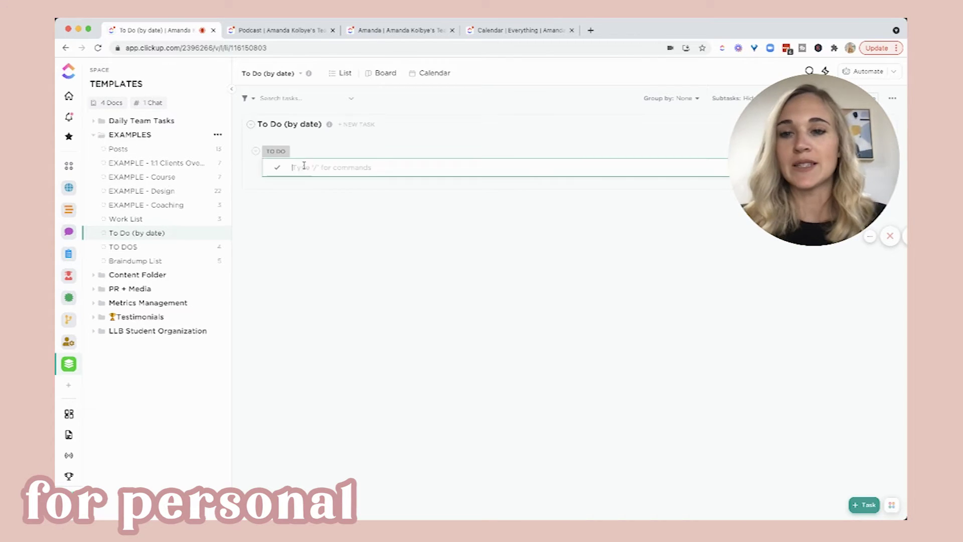
text(ge)
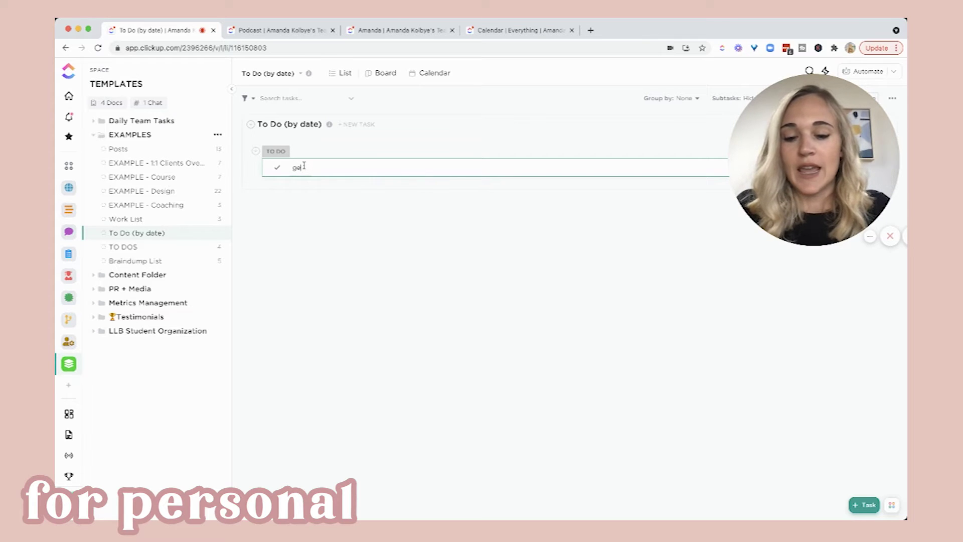
text(t cat food)
key(Return)
text(call)
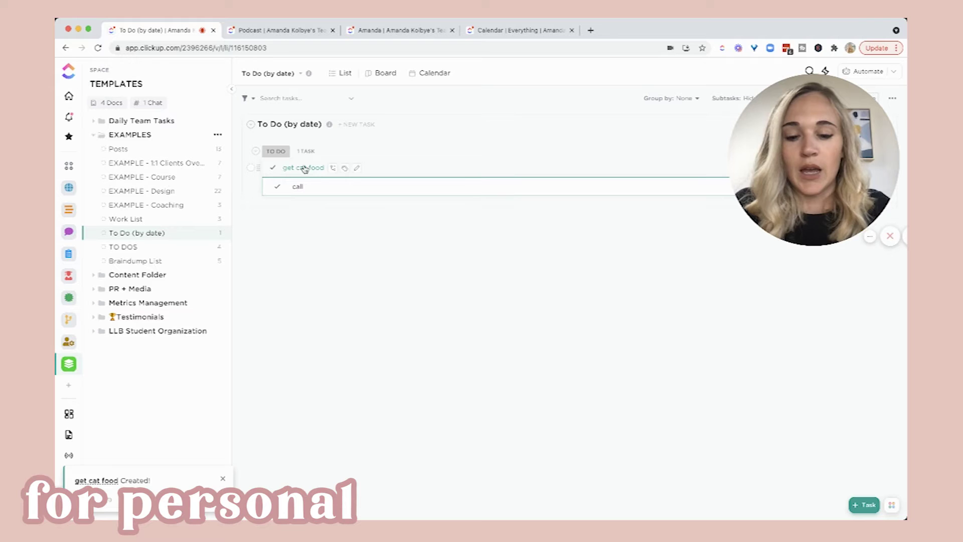
text( insurance)
key(Return)
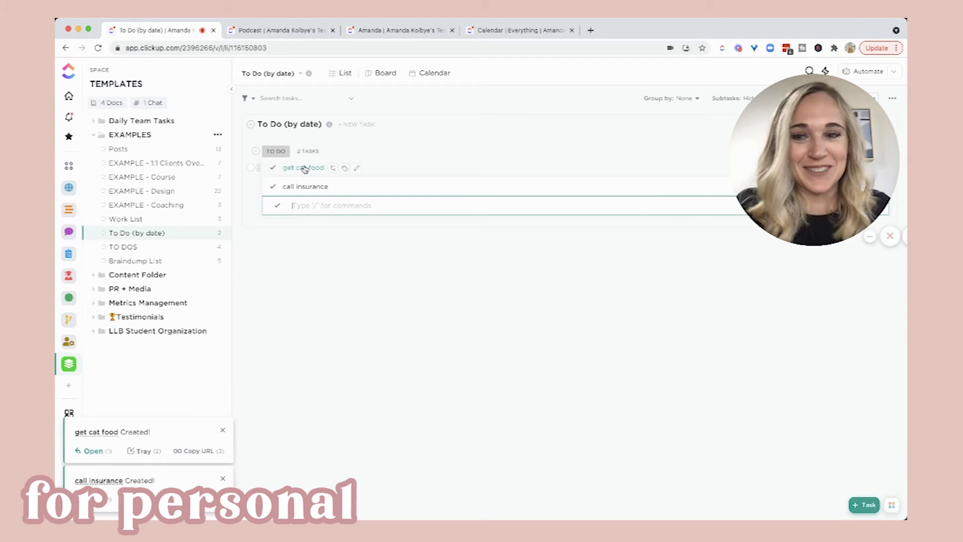
text(water the plat)
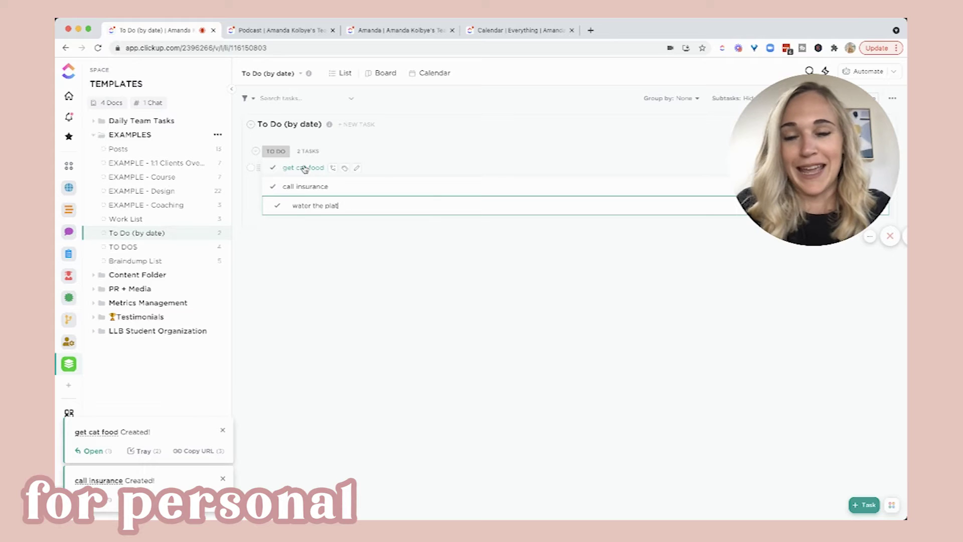
text(nt)
key(Return)
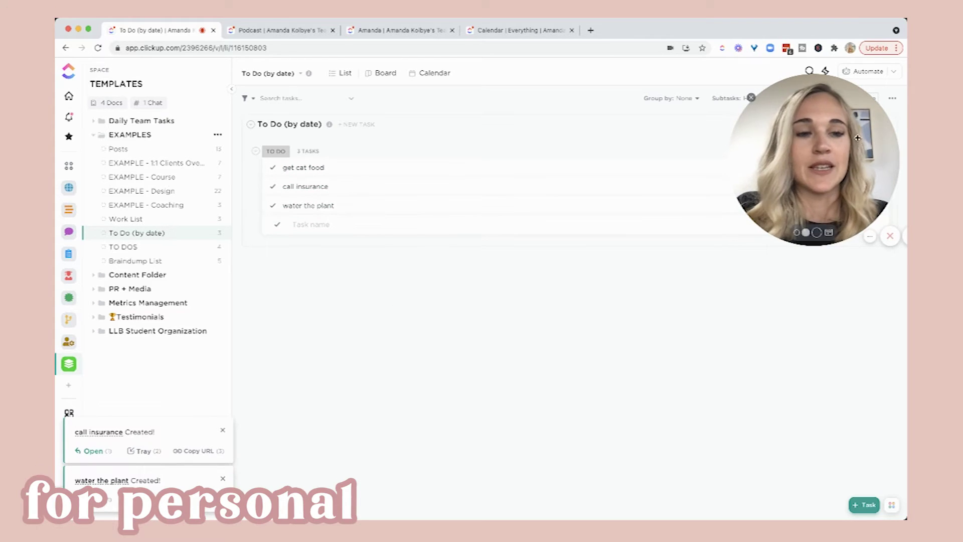
click(690, 244)
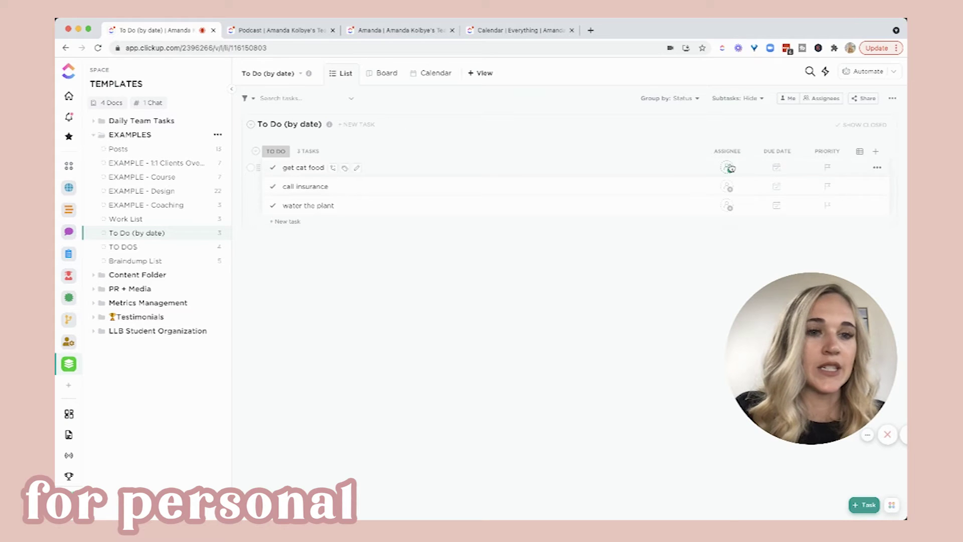
Assign the "get cat food" task to yourself and clear the assignee again
click(728, 169)
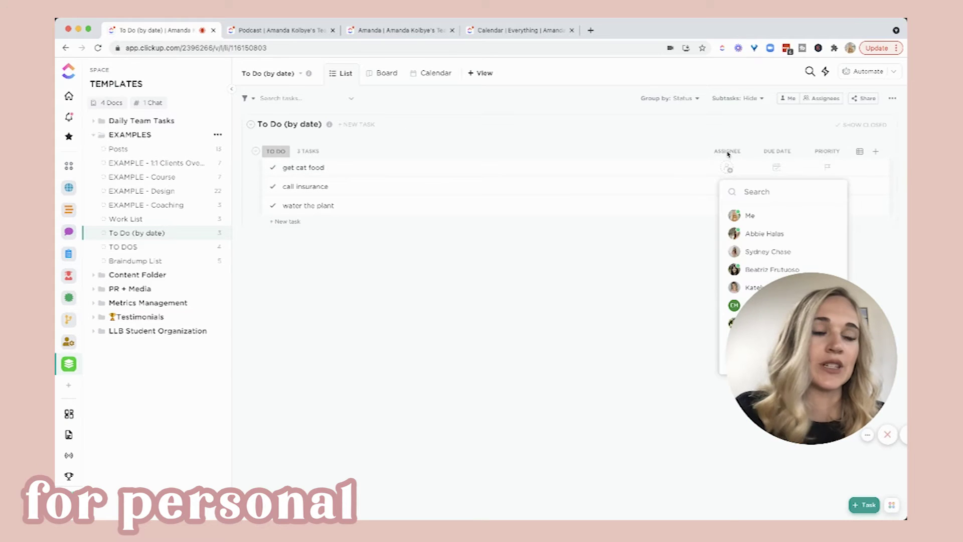
click(742, 216)
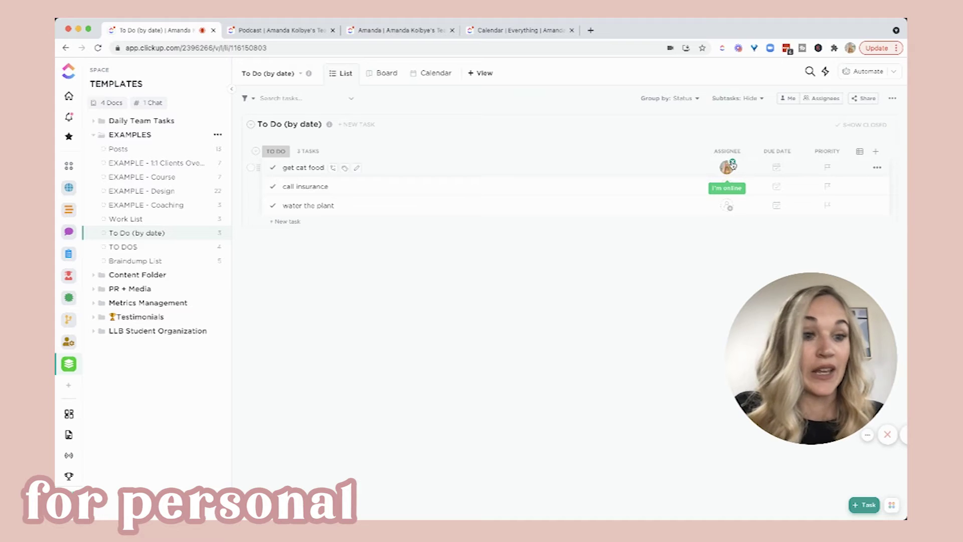
click(732, 162)
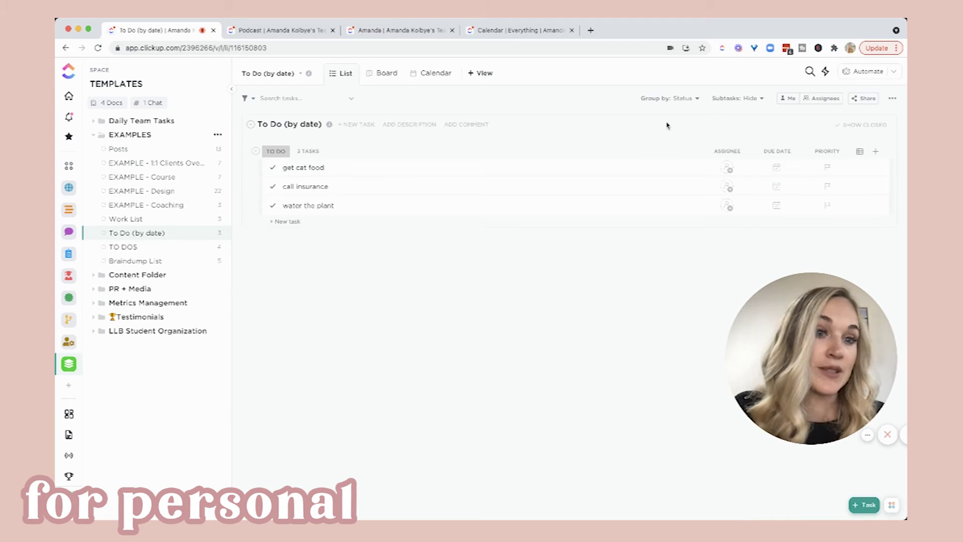
Give the "get cat food" task the red priority flag and a due date of next Monday
click(827, 167)
click(846, 192)
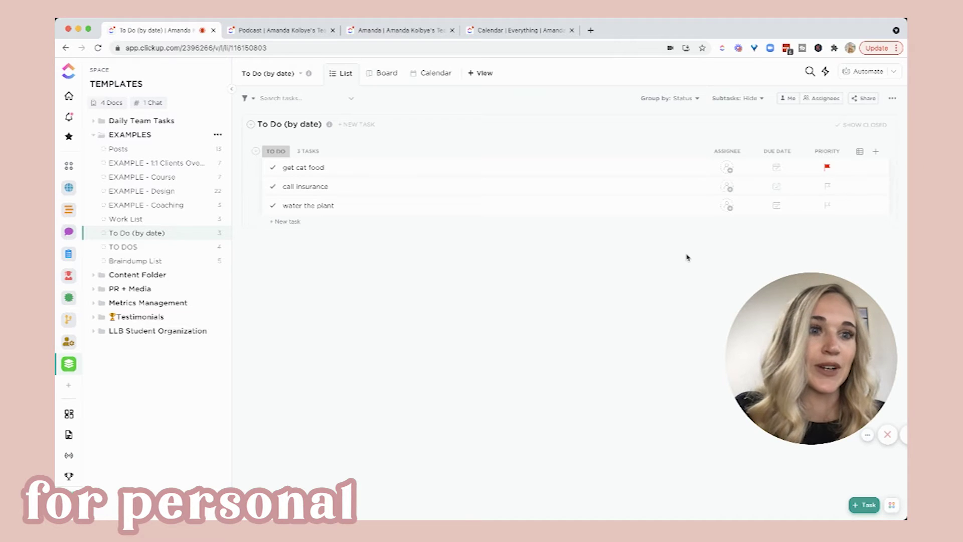
click(777, 170)
click(779, 172)
click(840, 208)
Set the due date of "call insurance" to 11/24/21 and of "water the plant" to Nov 26
click(778, 186)
click(799, 170)
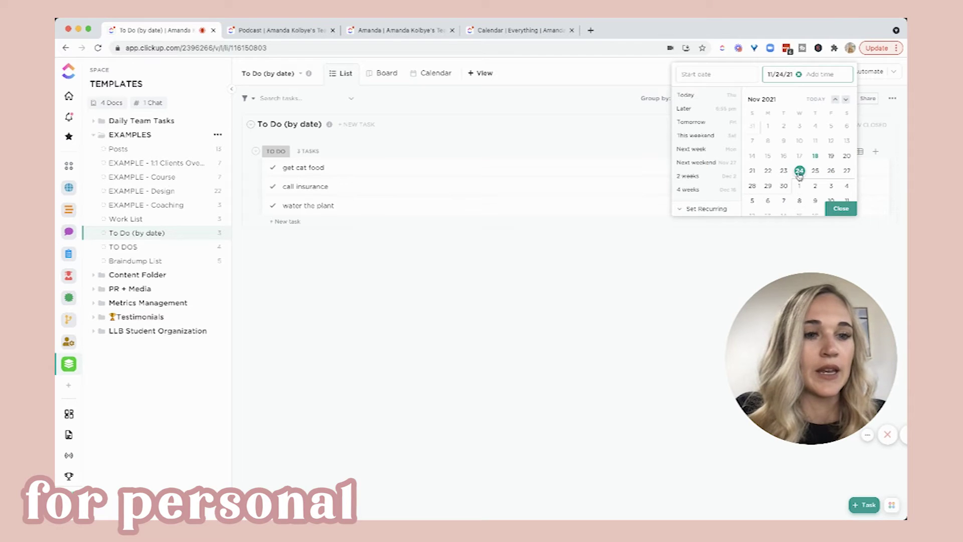
click(838, 208)
click(778, 205)
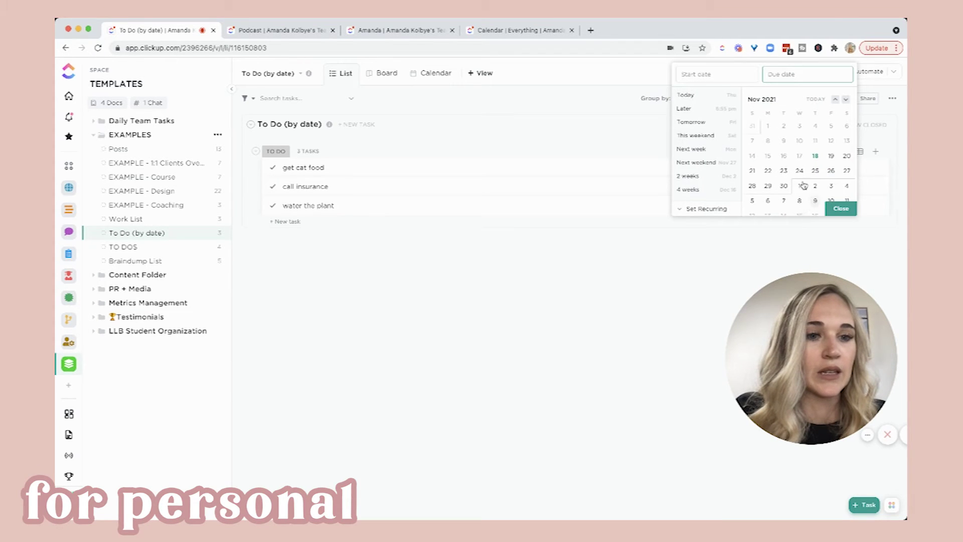
click(831, 172)
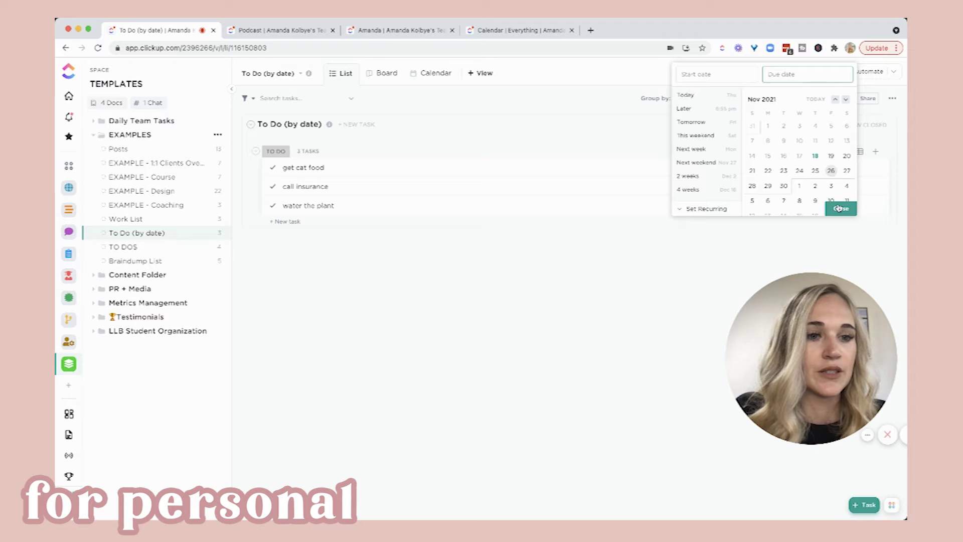
click(839, 208)
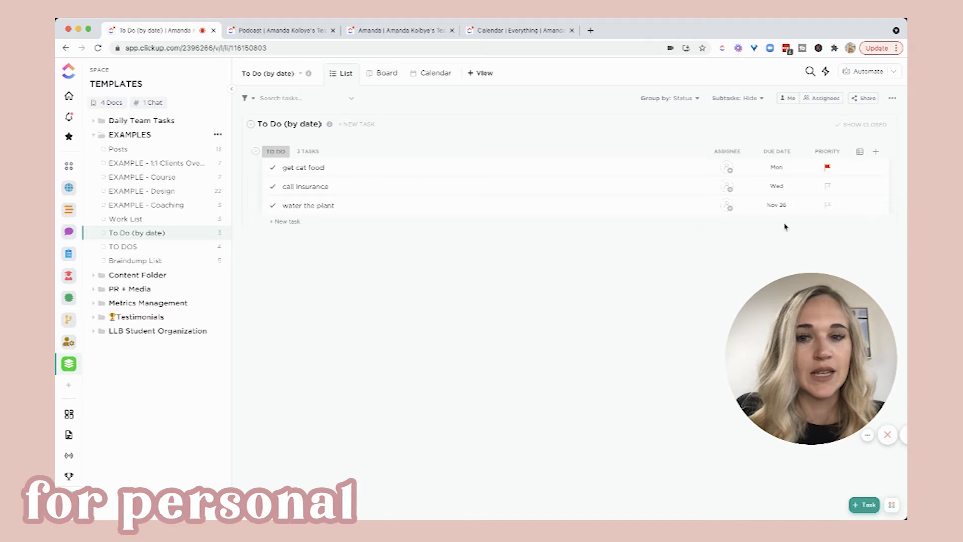
Add three more placeholder tasks named "test", "tes" and "test" below "water the plant"
click(288, 223)
text(test)
key(Return)
text(te)
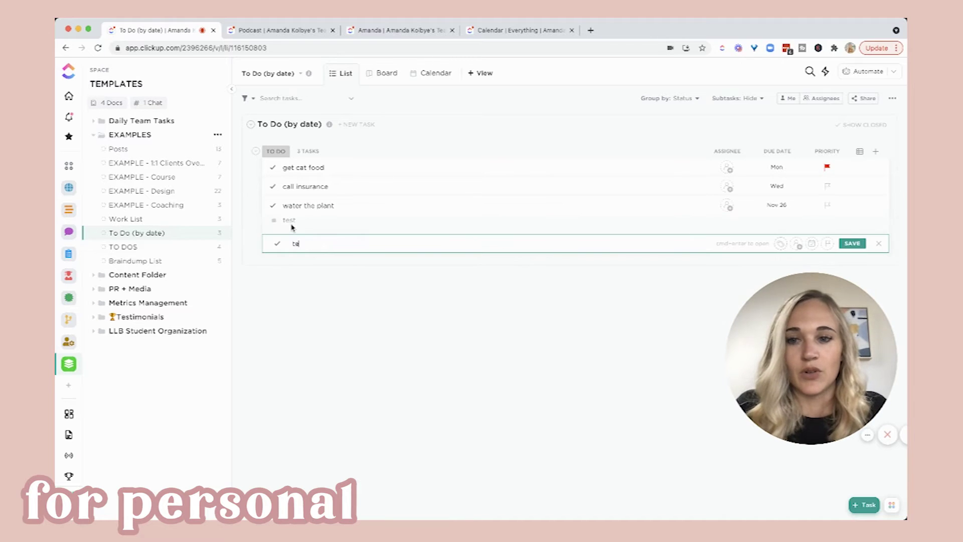
text(s)
key(Return)
Set the due dates of the three placeholder tasks, in order, to Monday, Tuesday and today
click(777, 224)
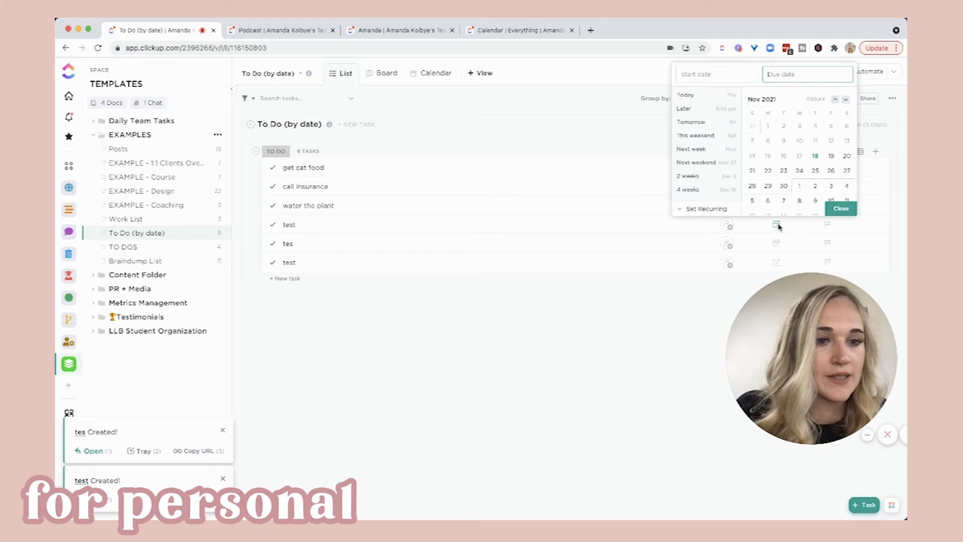
click(768, 171)
click(841, 209)
click(777, 244)
click(816, 191)
click(840, 238)
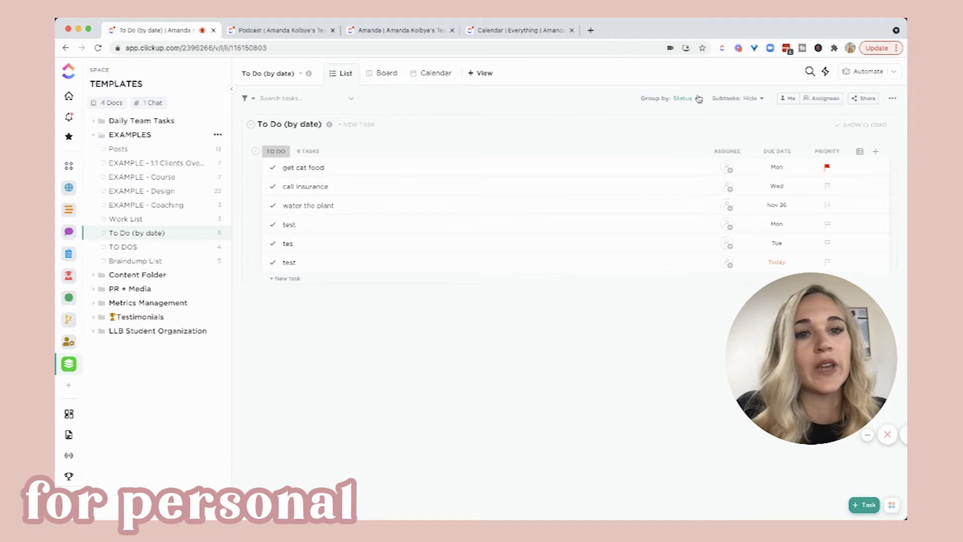
Group the list view by due date and save the changed layout
click(683, 98)
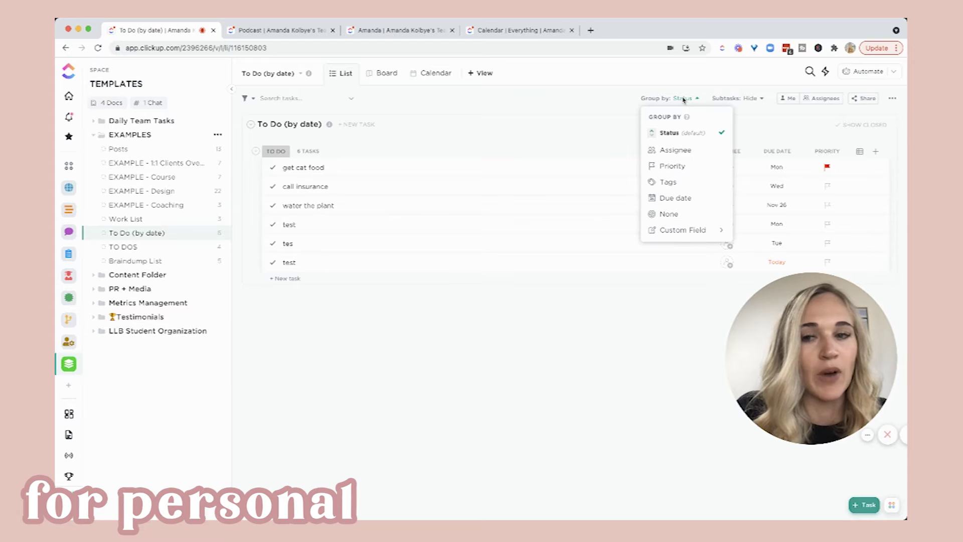
click(695, 232)
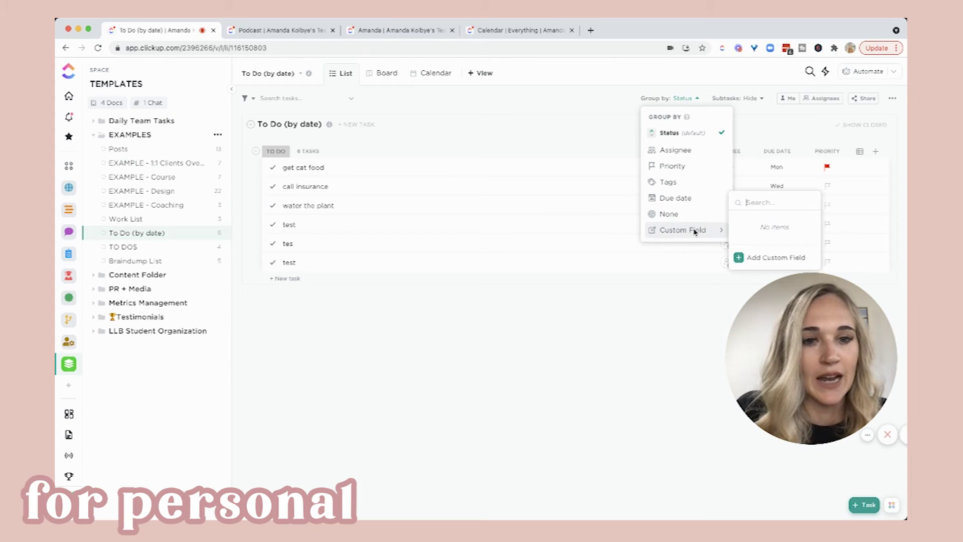
click(684, 200)
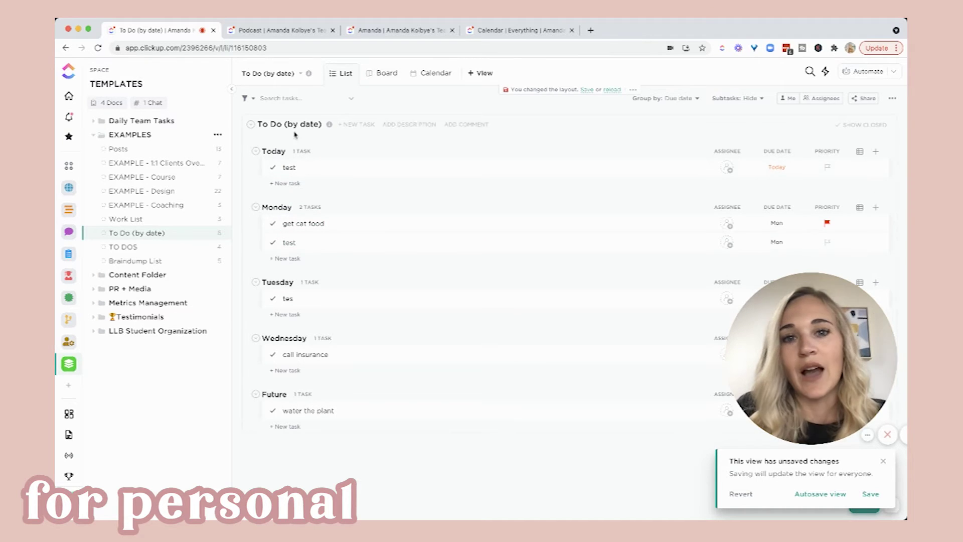
click(588, 90)
click(611, 124)
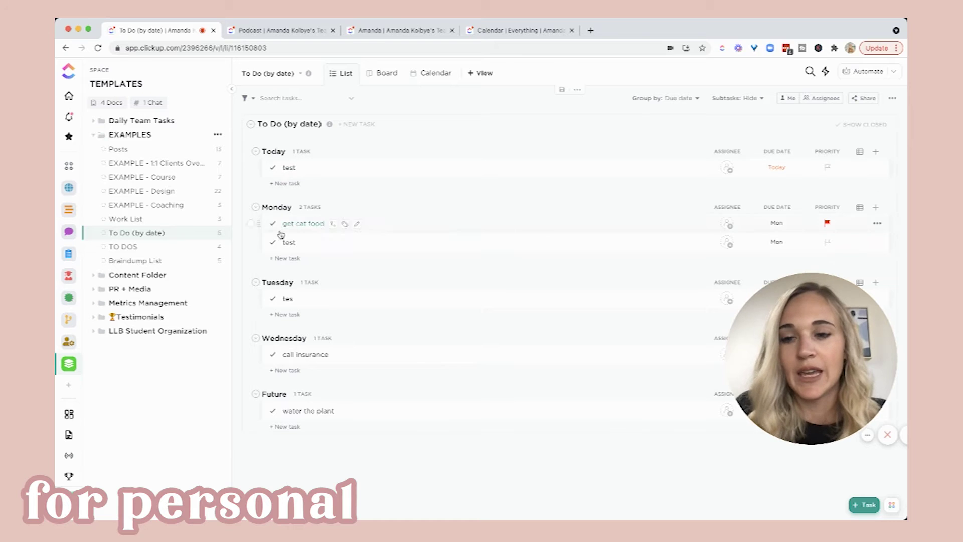
Move the "test" task from the Monday group to the Tuesday group
drag(259, 241, 263, 286)
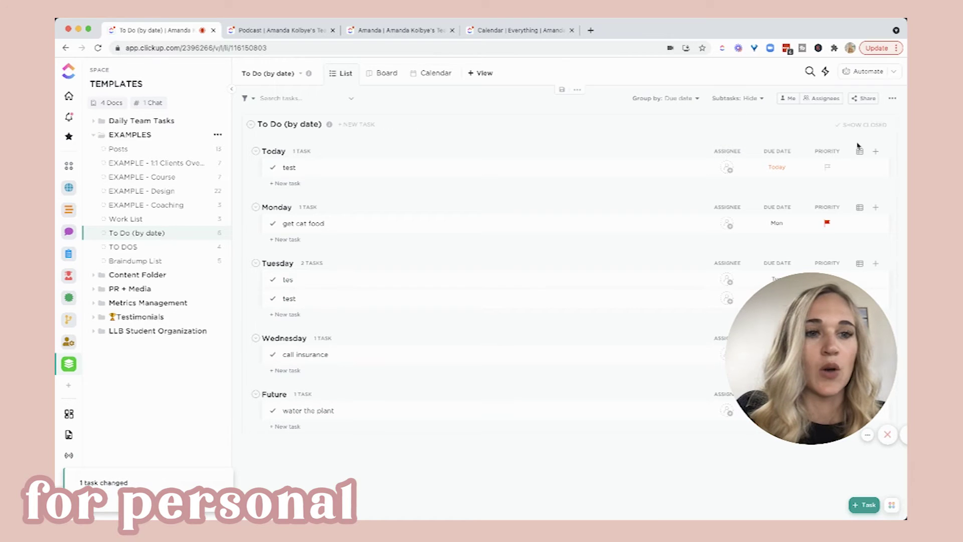
click(875, 151)
click(788, 126)
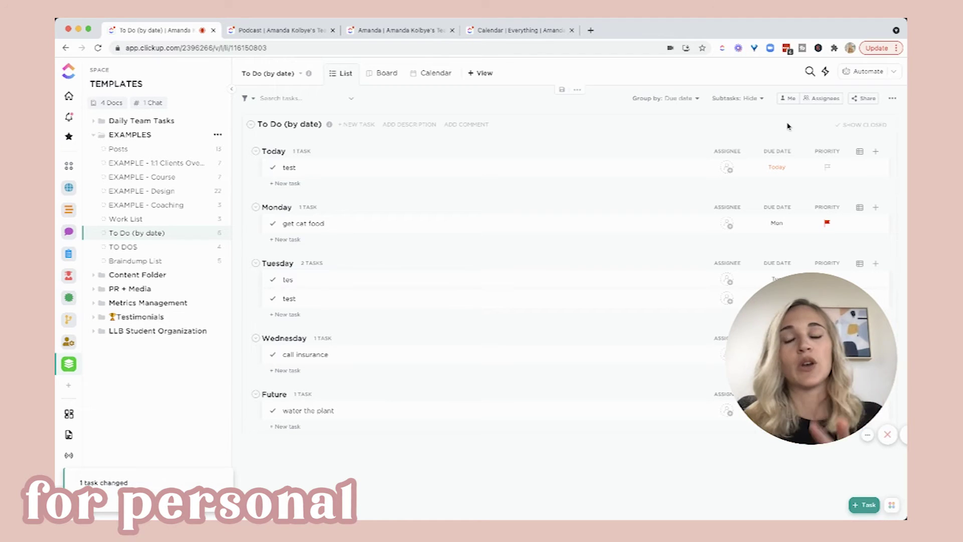
Group the board view by due date and look through its day columns, and view the same tasks in the calendar
click(381, 74)
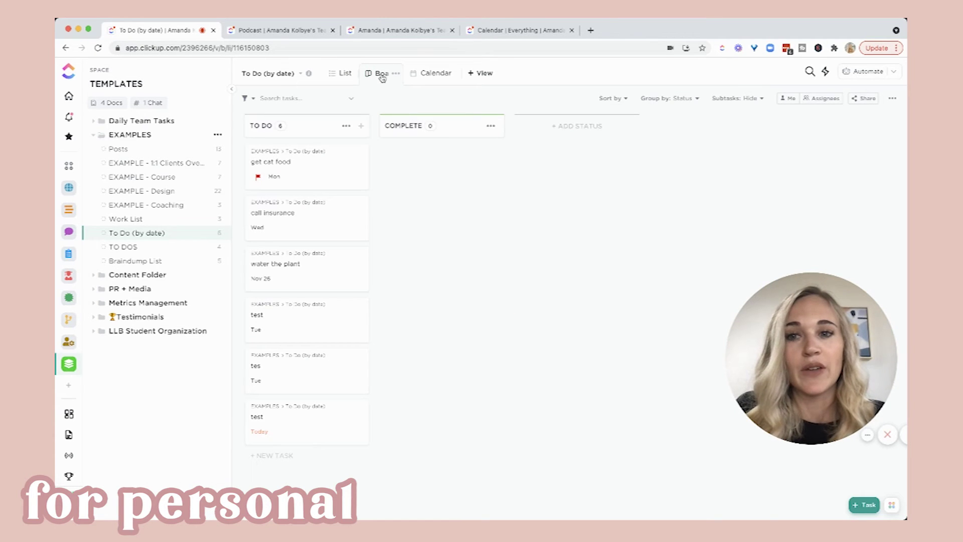
click(685, 98)
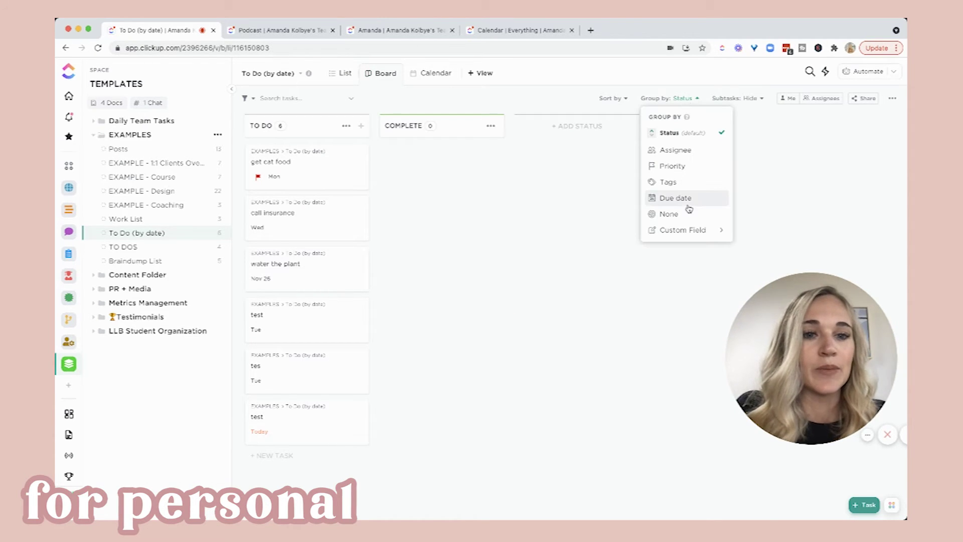
click(685, 198)
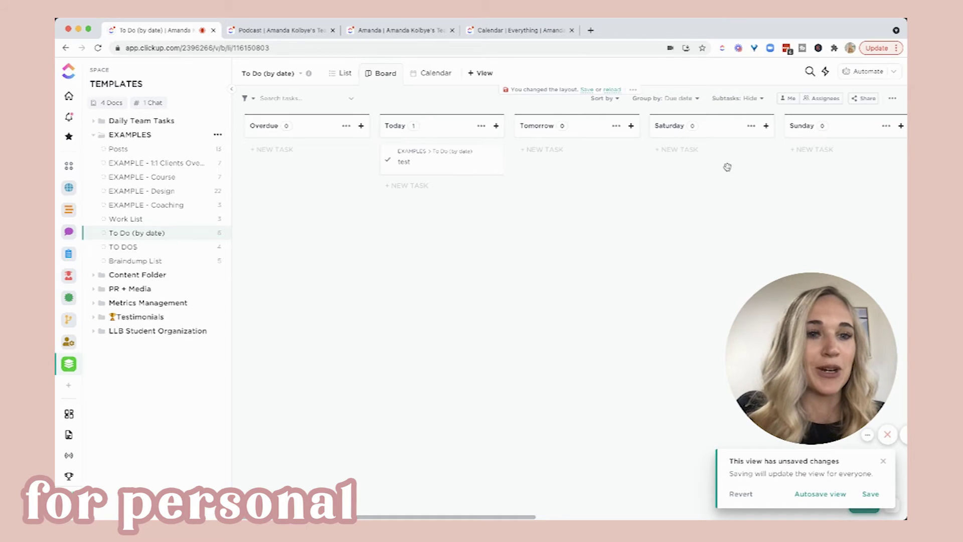
scroll(598, 188, right, 10)
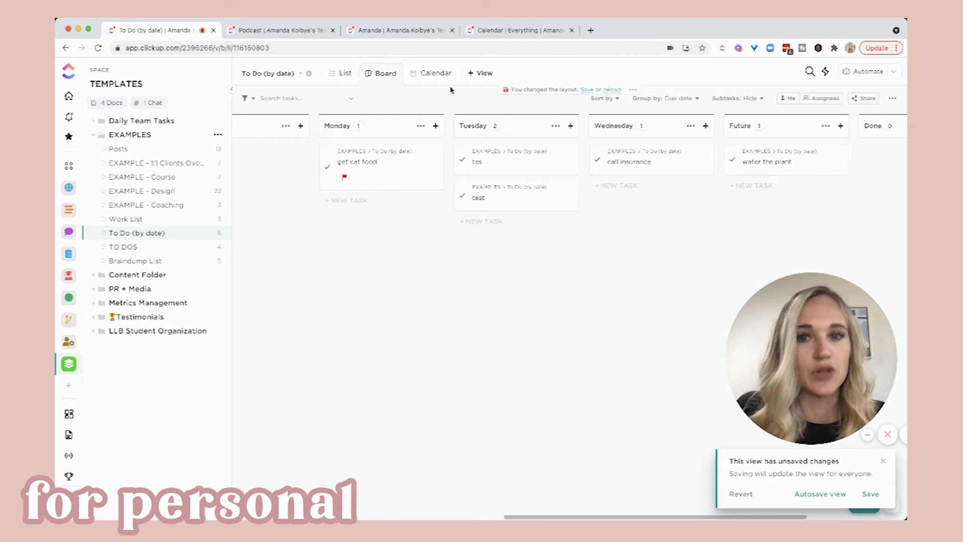
click(434, 73)
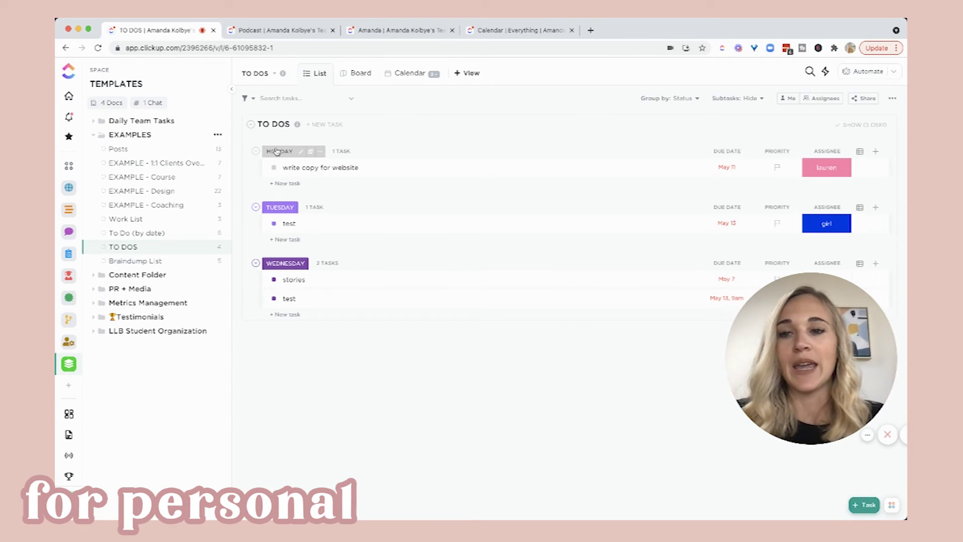
Add a task named "test" under Monday in the TO DOS list and view its status options
click(294, 184)
text(test)
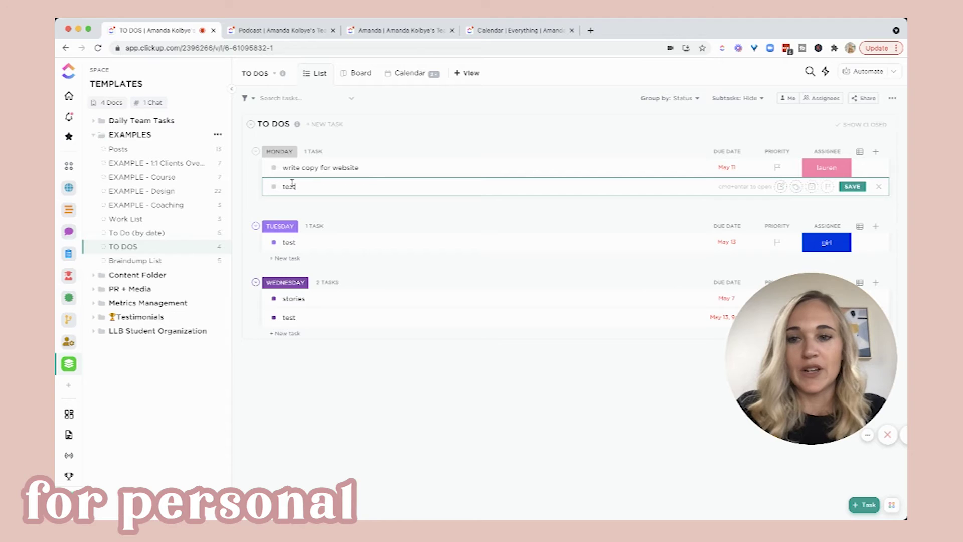
key(Return)
click(274, 187)
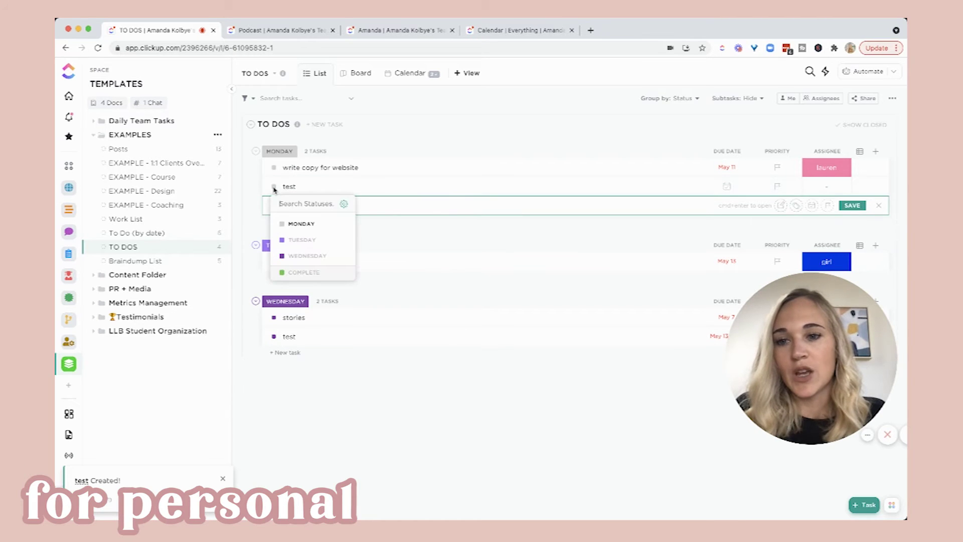
click(327, 387)
click(351, 403)
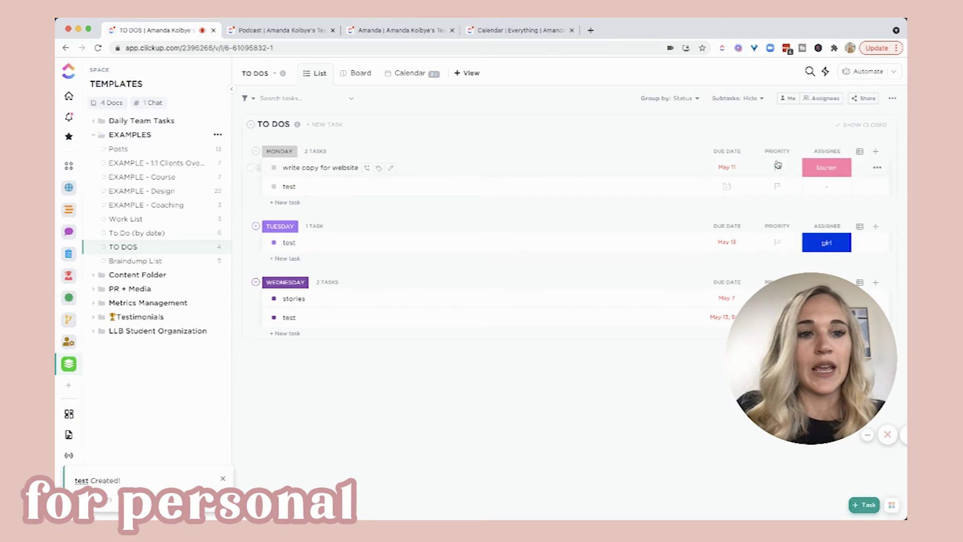
Check the assignee options and the weekday status options of the "write copy for website" task
click(827, 168)
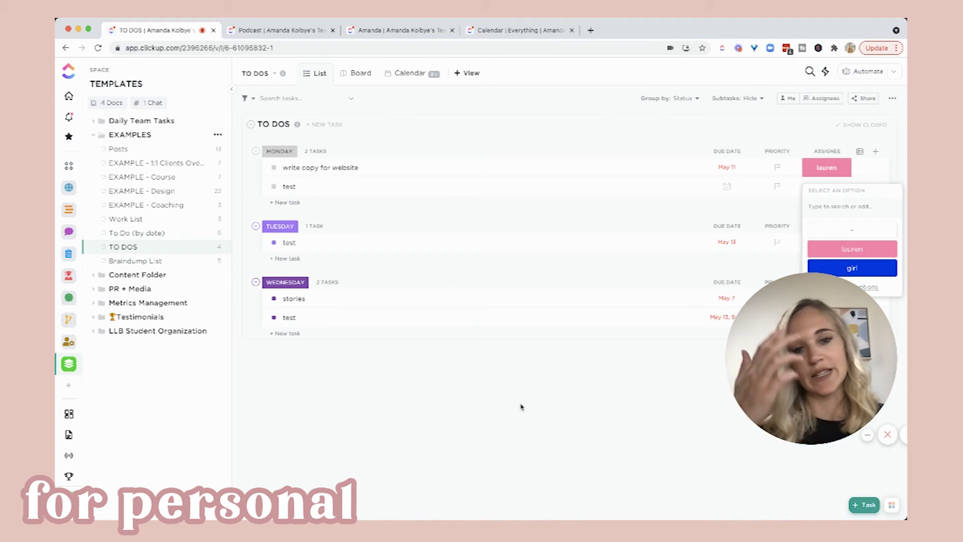
click(489, 376)
click(274, 167)
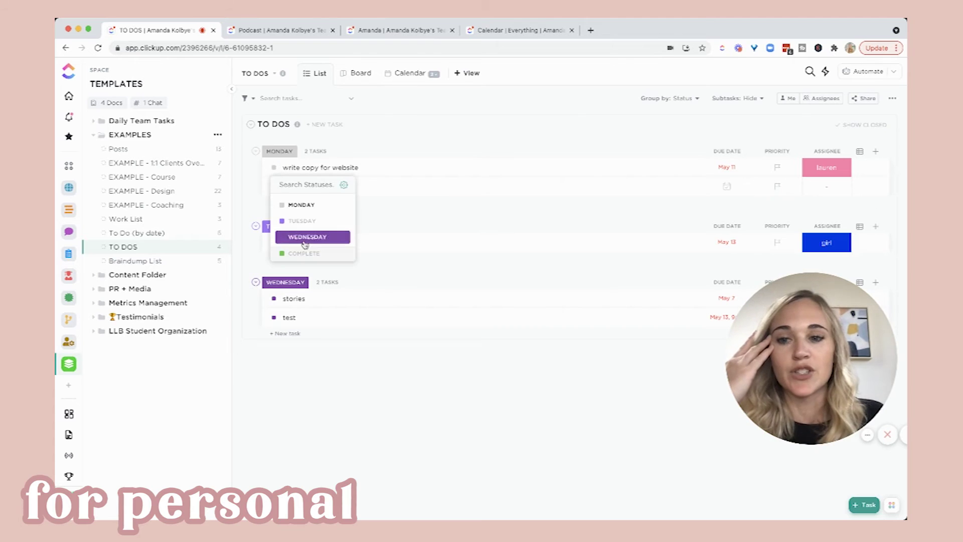
click(457, 396)
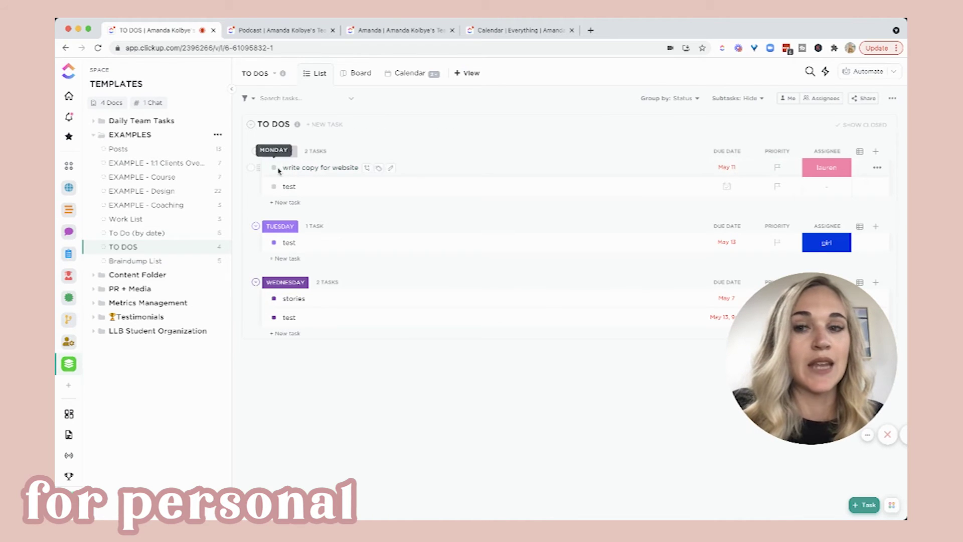
Compare the To Do (by date) list with the TO DOS list, viewing TO DOS as a list and as a board
click(148, 234)
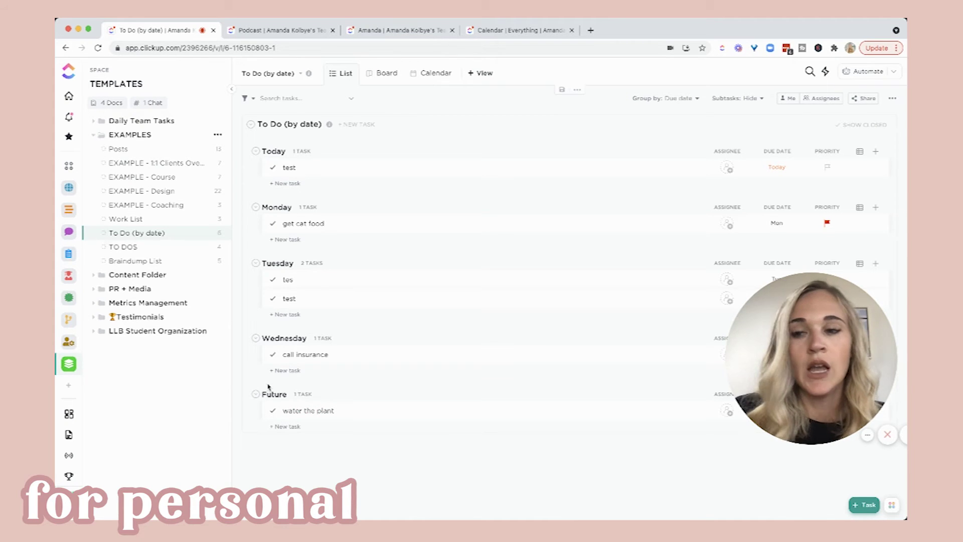
click(124, 246)
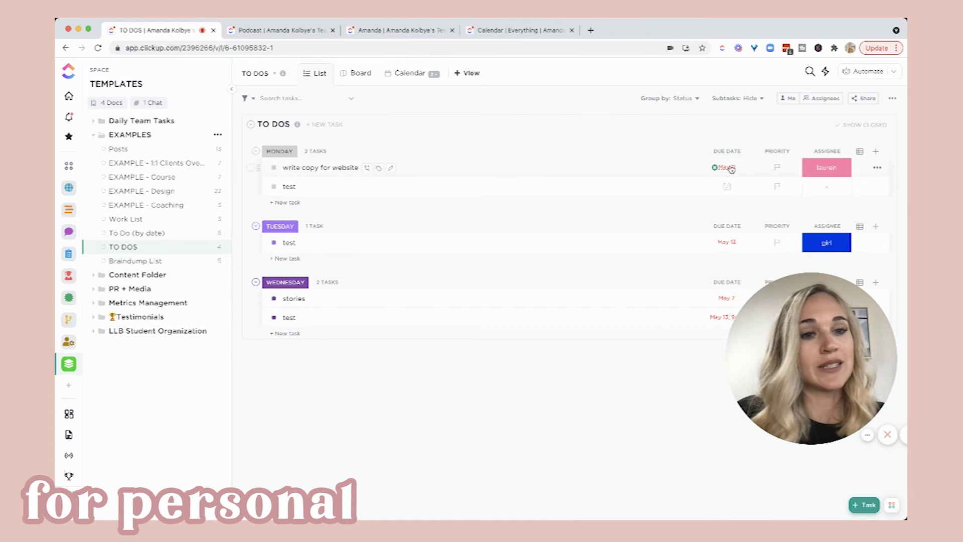
click(357, 74)
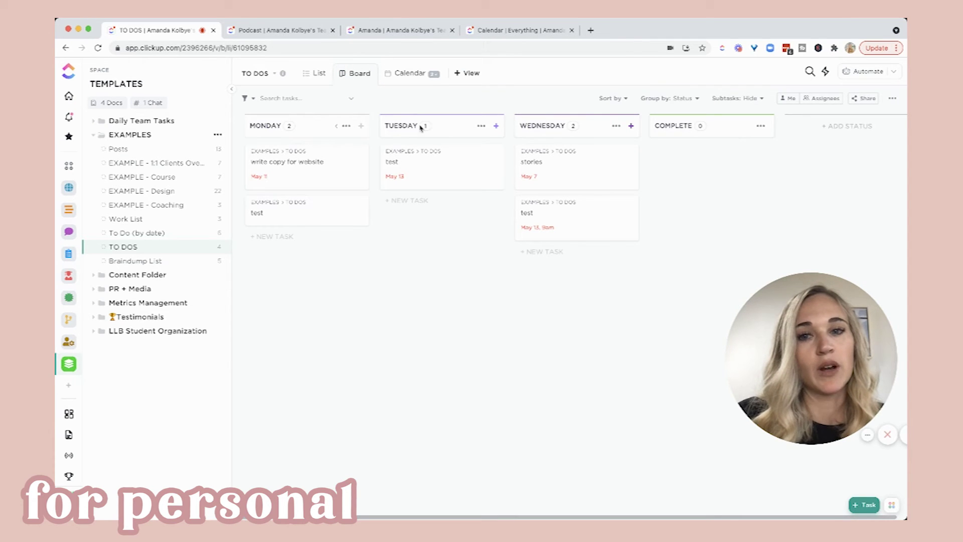
click(318, 73)
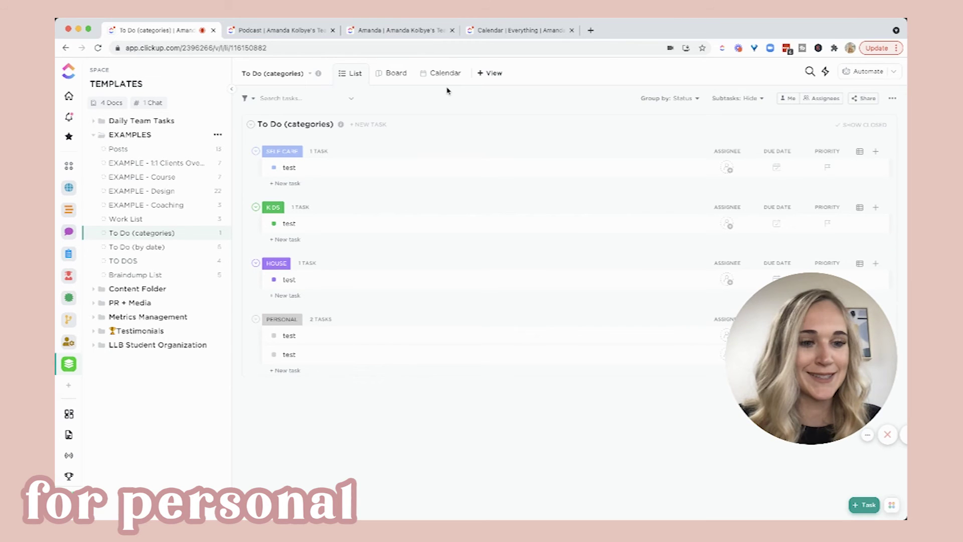
Add a Whiteboard view to the To Do (categories) list and open it
drag(817, 303, 823, 93)
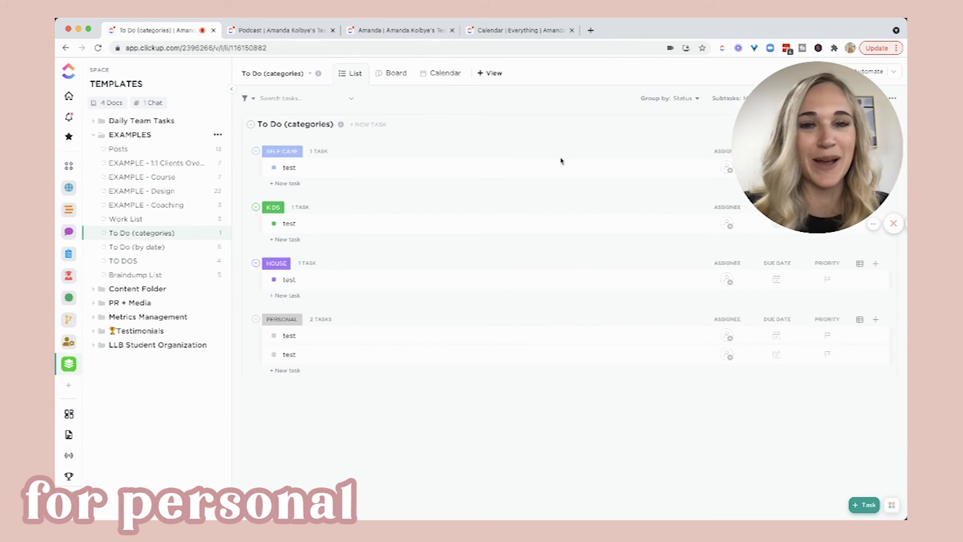
click(487, 72)
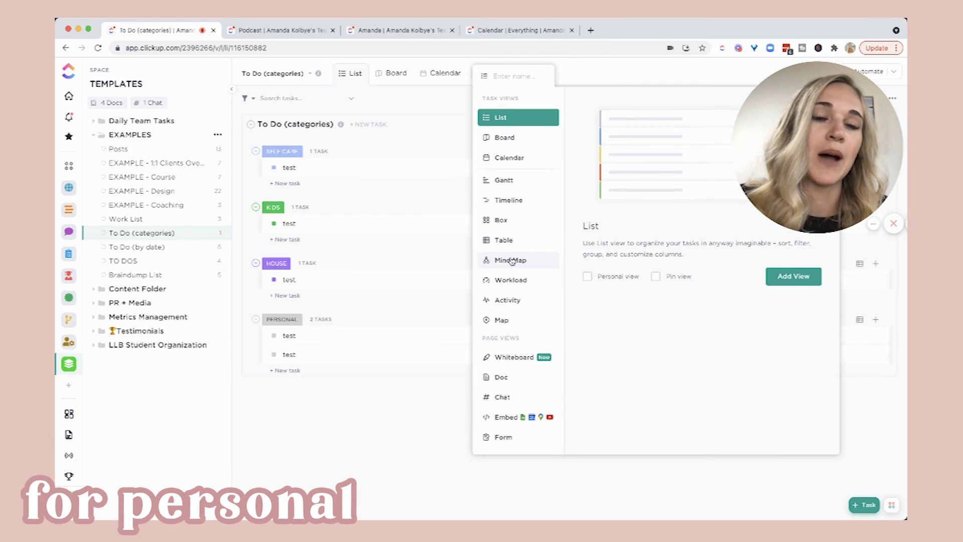
click(514, 357)
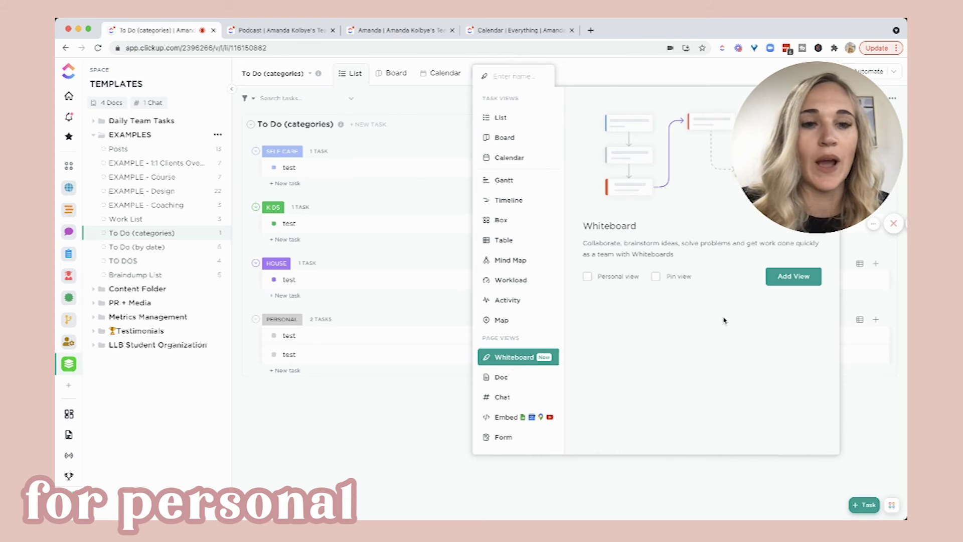
click(775, 278)
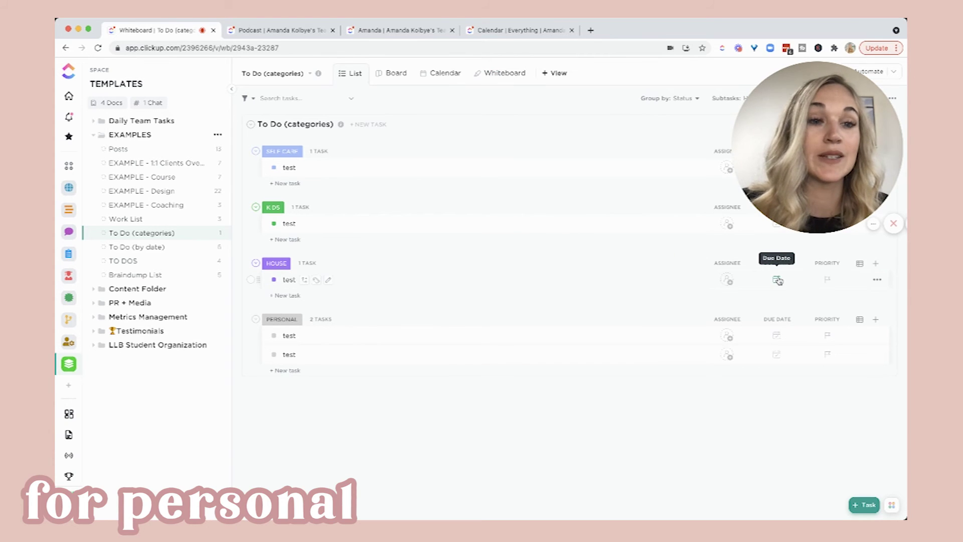
click(501, 75)
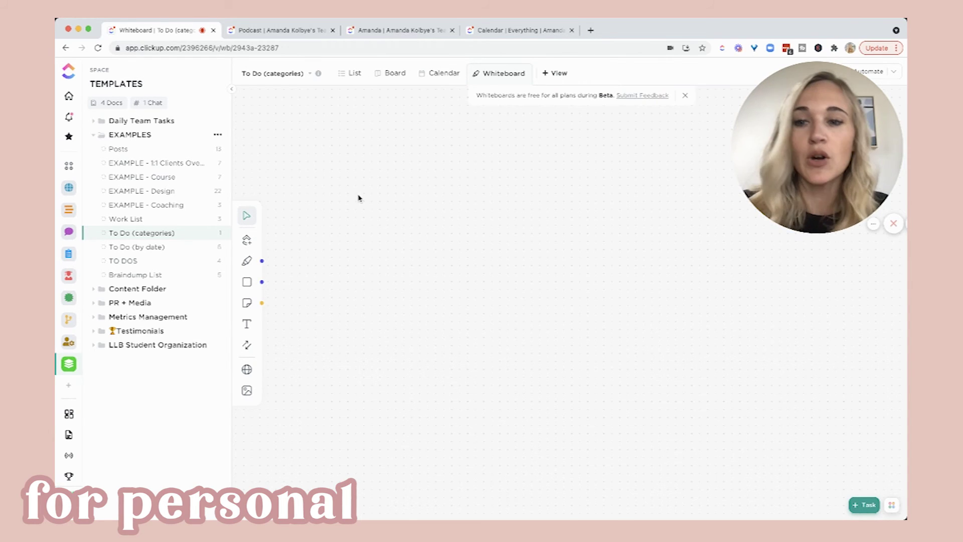
Place a diamond shape in the upper part of the empty whiteboard
click(247, 282)
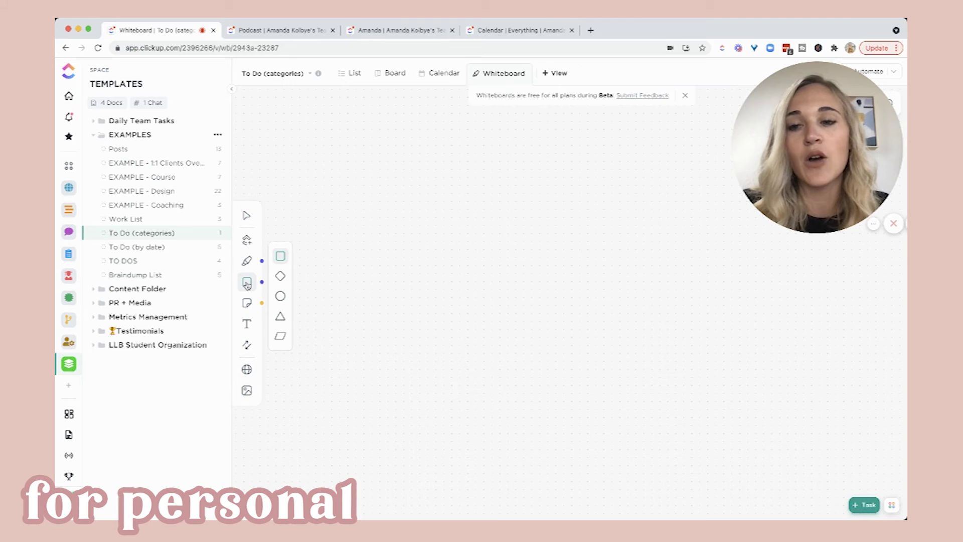
click(280, 275)
click(344, 247)
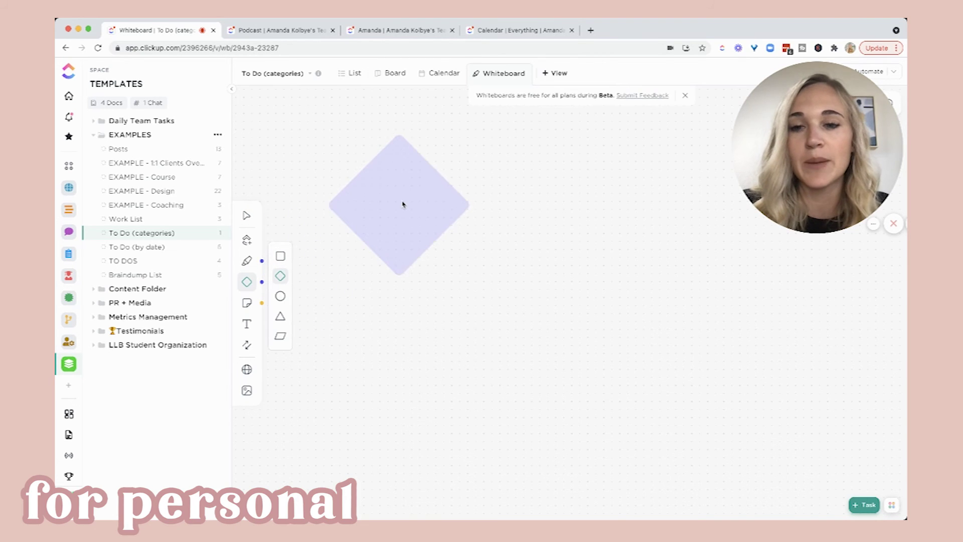
click(402, 204)
Place a circle below the diamond and try to draw a connector between the two shapes
click(247, 282)
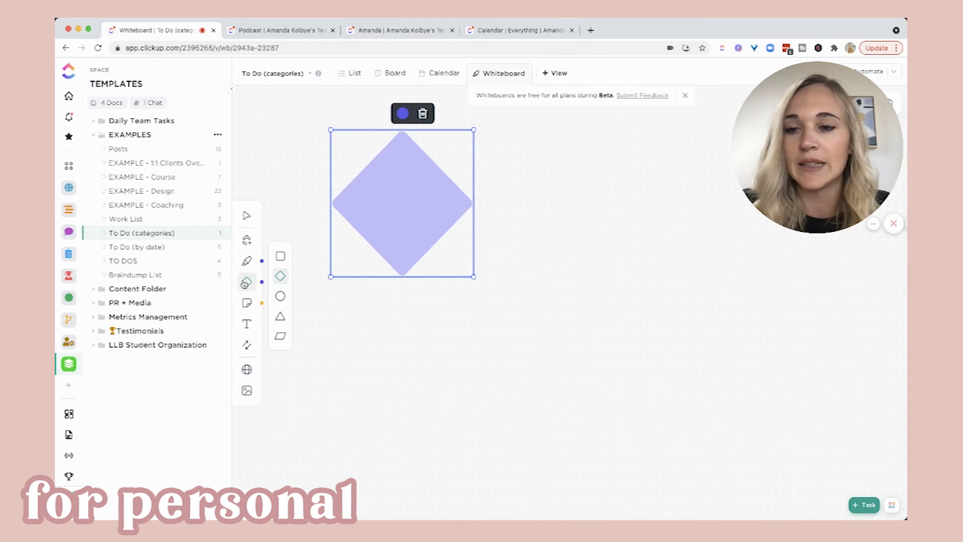
click(280, 296)
click(406, 398)
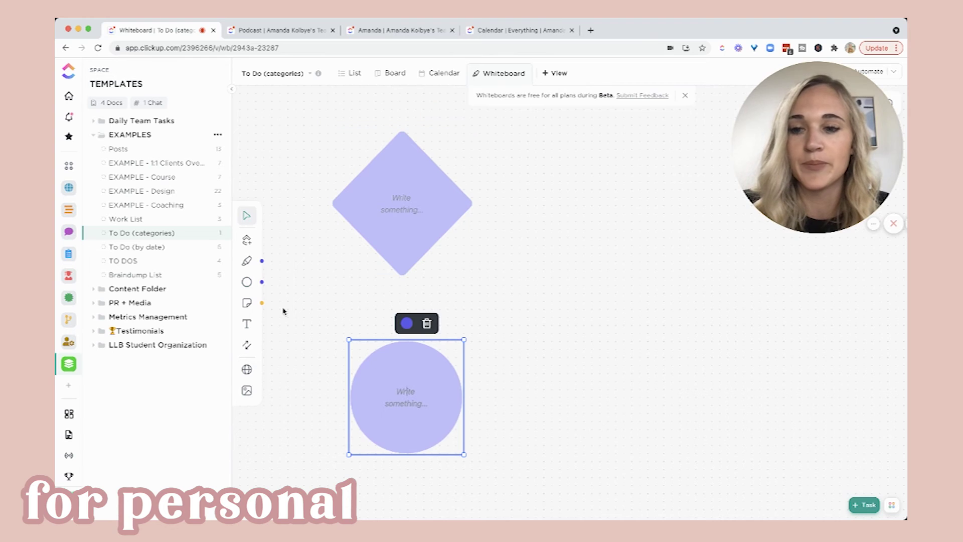
click(246, 344)
drag(406, 272, 402, 360)
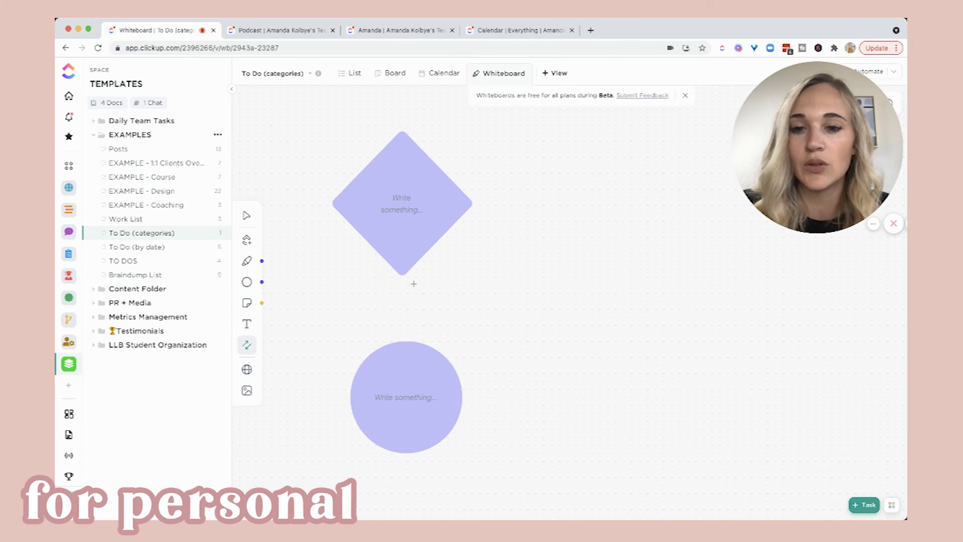
Place a yellow sticky note beside the diamond and write "reminderto do X" on it
click(246, 302)
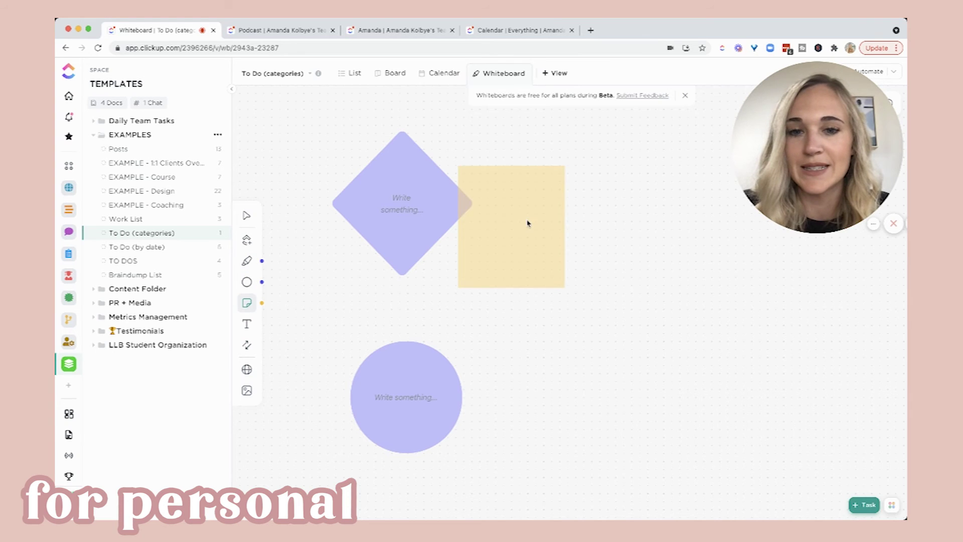
click(555, 188)
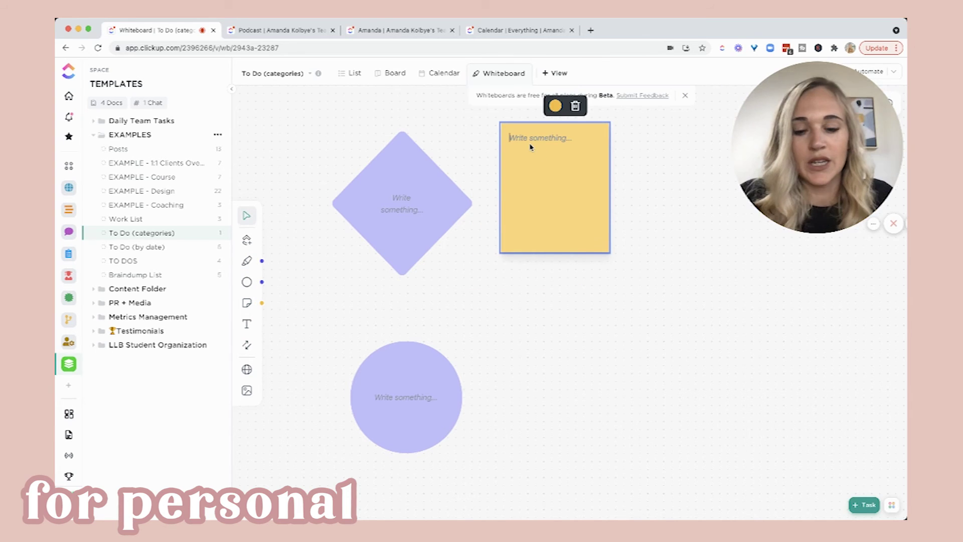
text(reminder)
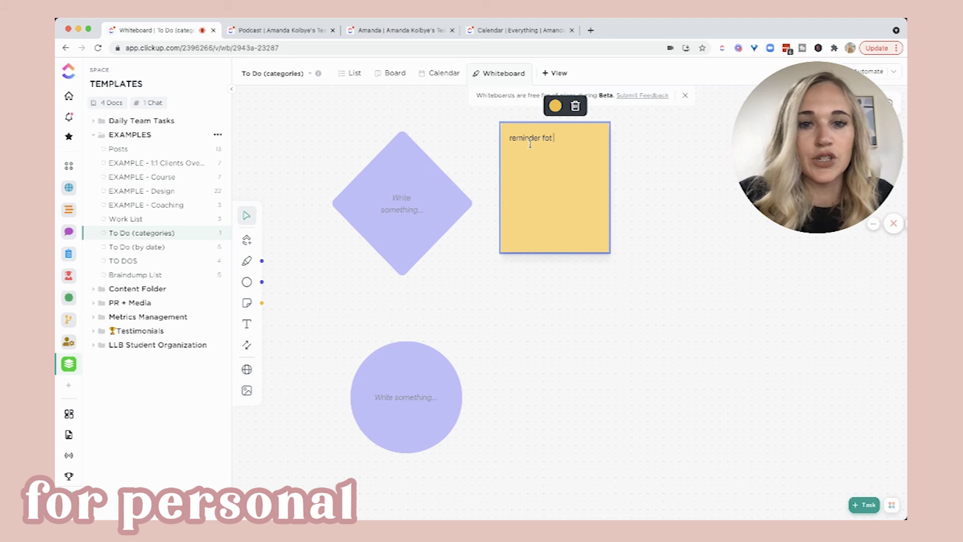
text(to do X)
click(660, 303)
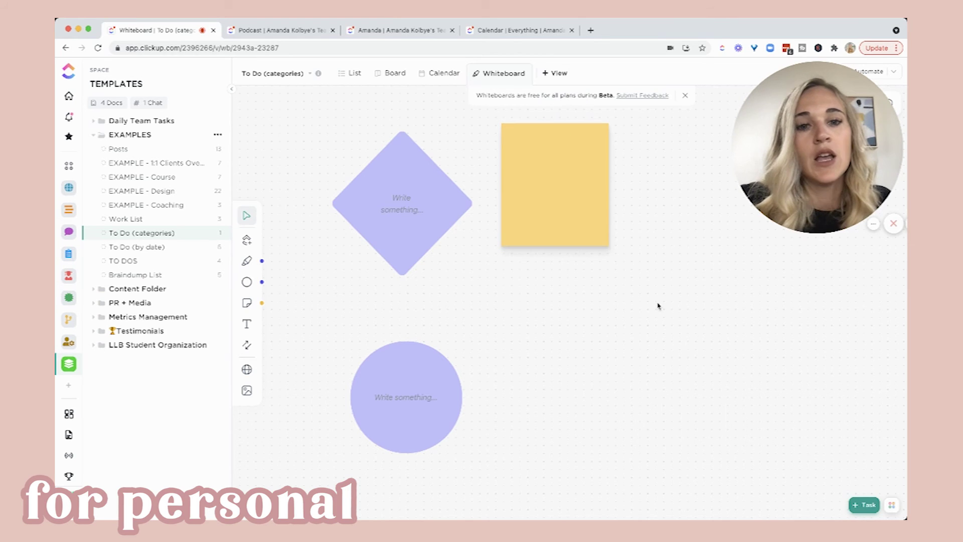
Draw freehand in green the word "hello" below the sticky note and an arrow from the note toward the diamond
click(246, 262)
click(280, 244)
mouse_move(531, 313)
mouse_down()
mouse_move(583, 278)
mouse_move(590, 302)
mouse_move(652, 301)
mouse_up()
drag(495, 225, 435, 270)
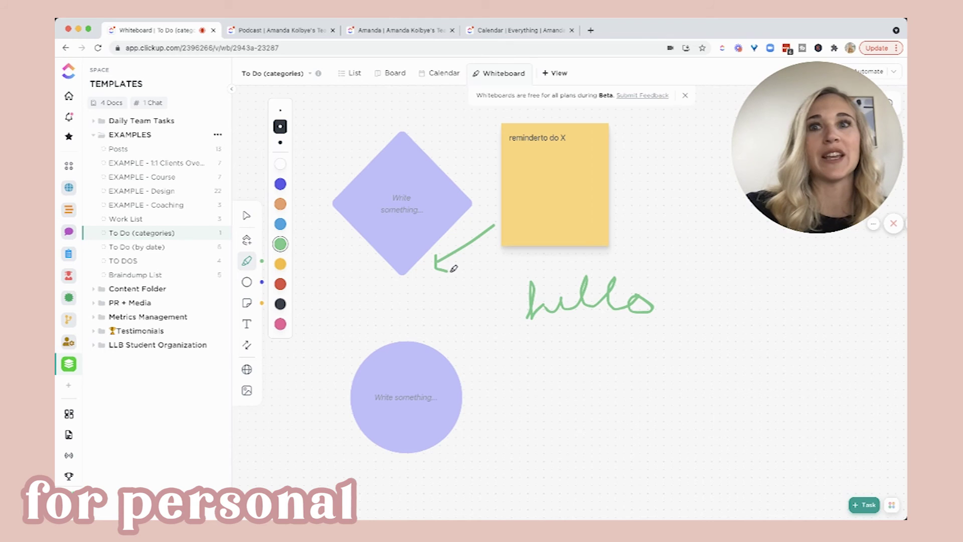